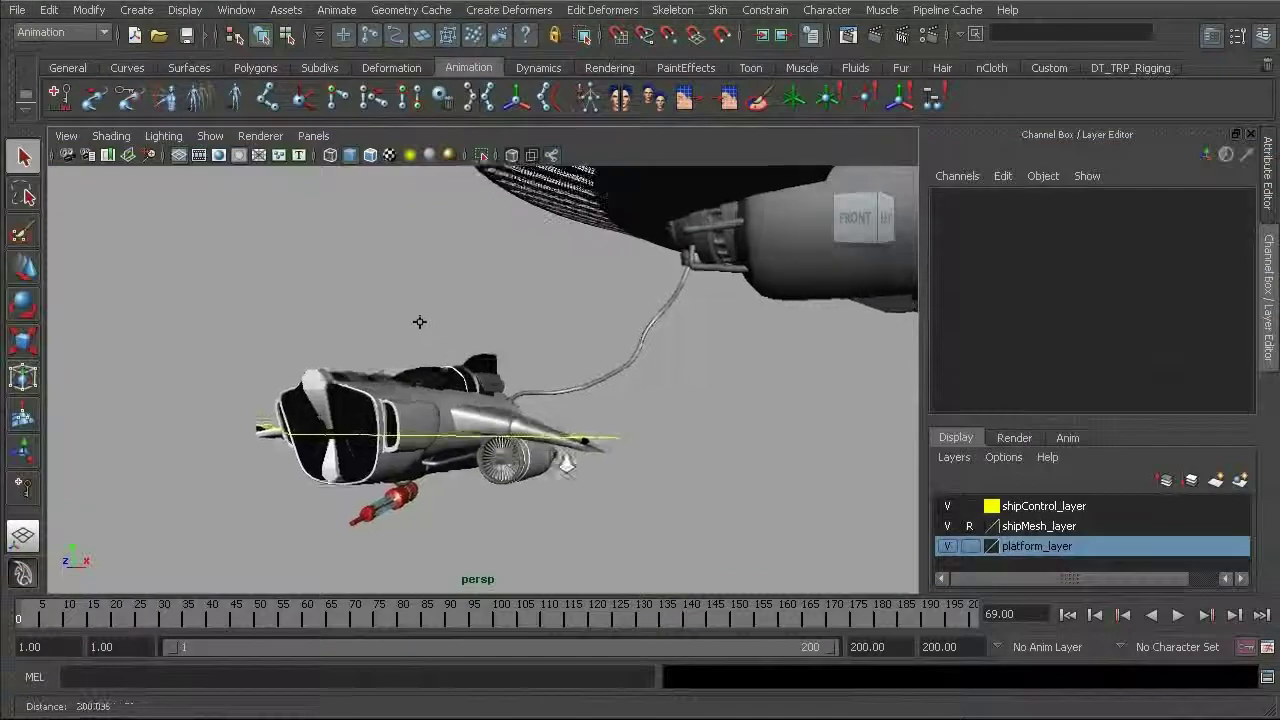
Turn on the display of joints and IK handles in the perspective view
click(210, 136)
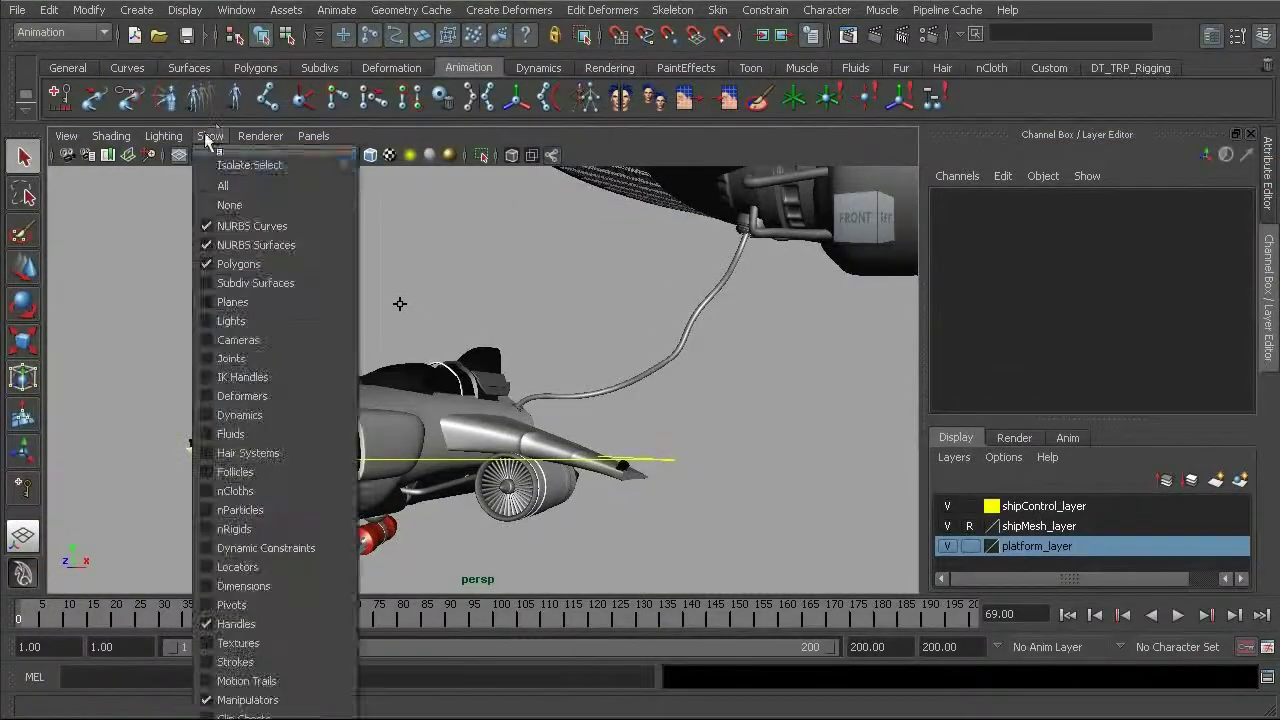
click(240, 149)
mouse_move(240, 155)
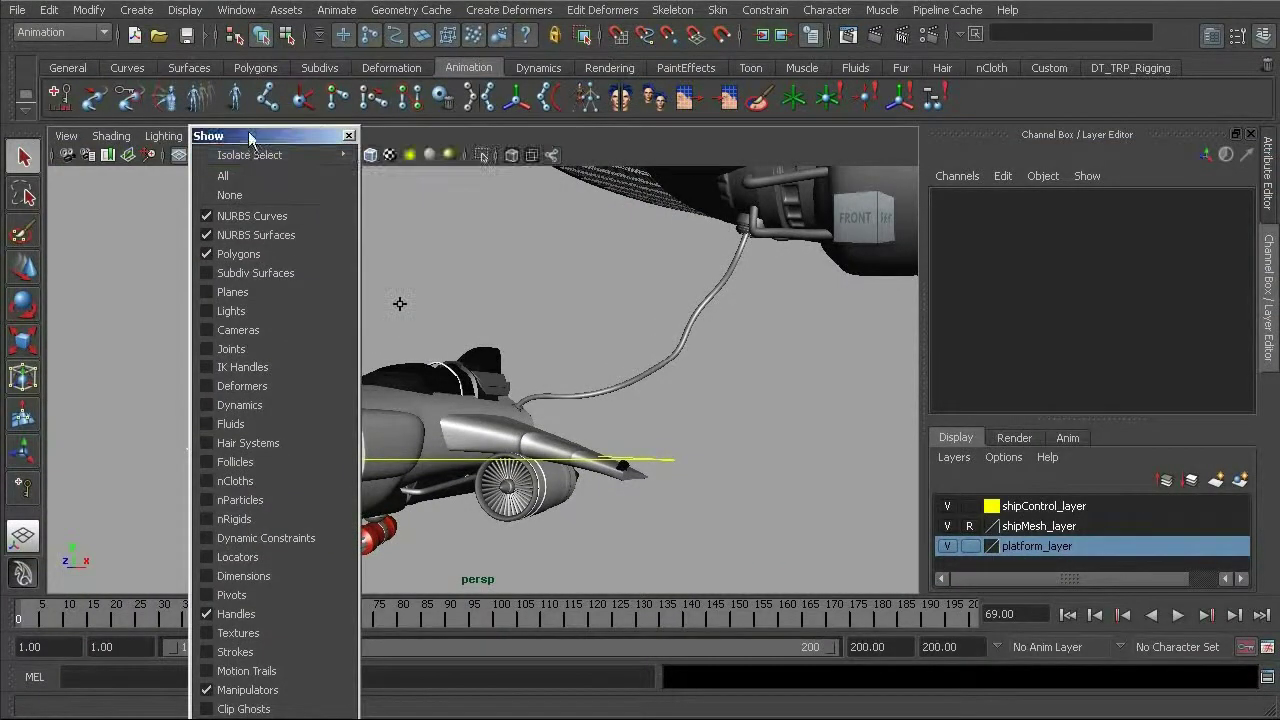
drag(248, 138, 227, 37)
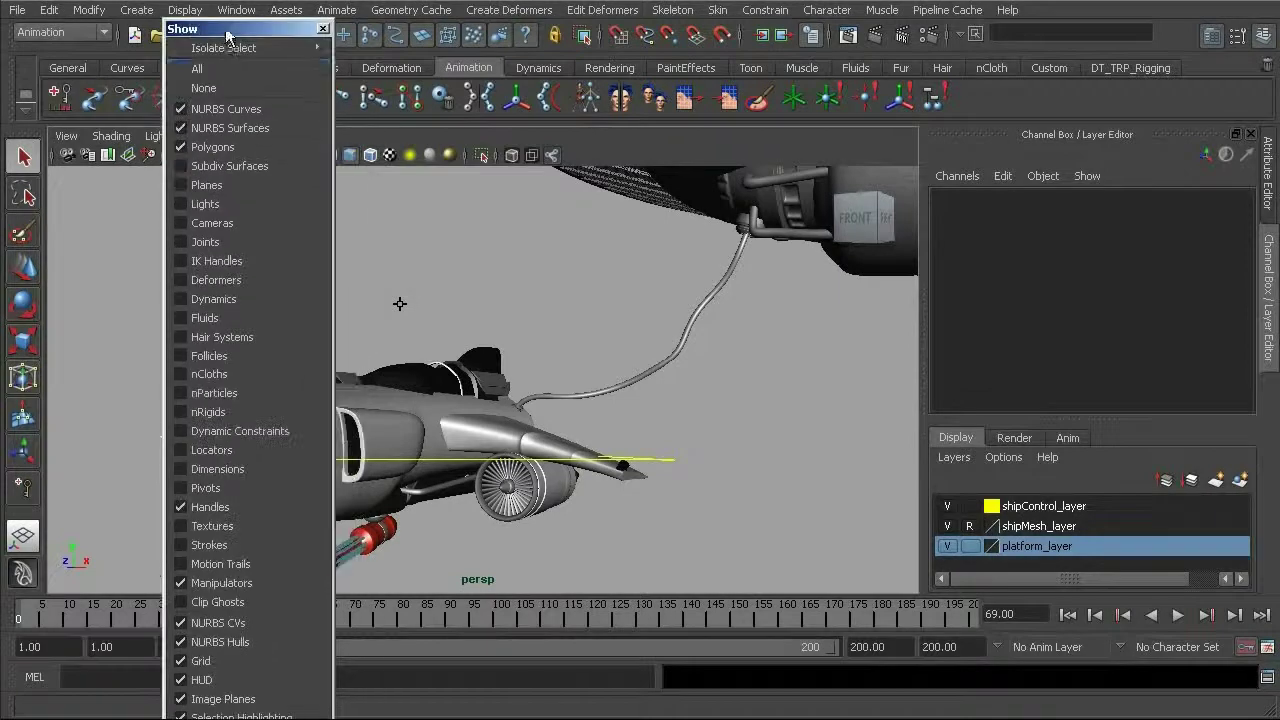
click(234, 242)
click(234, 261)
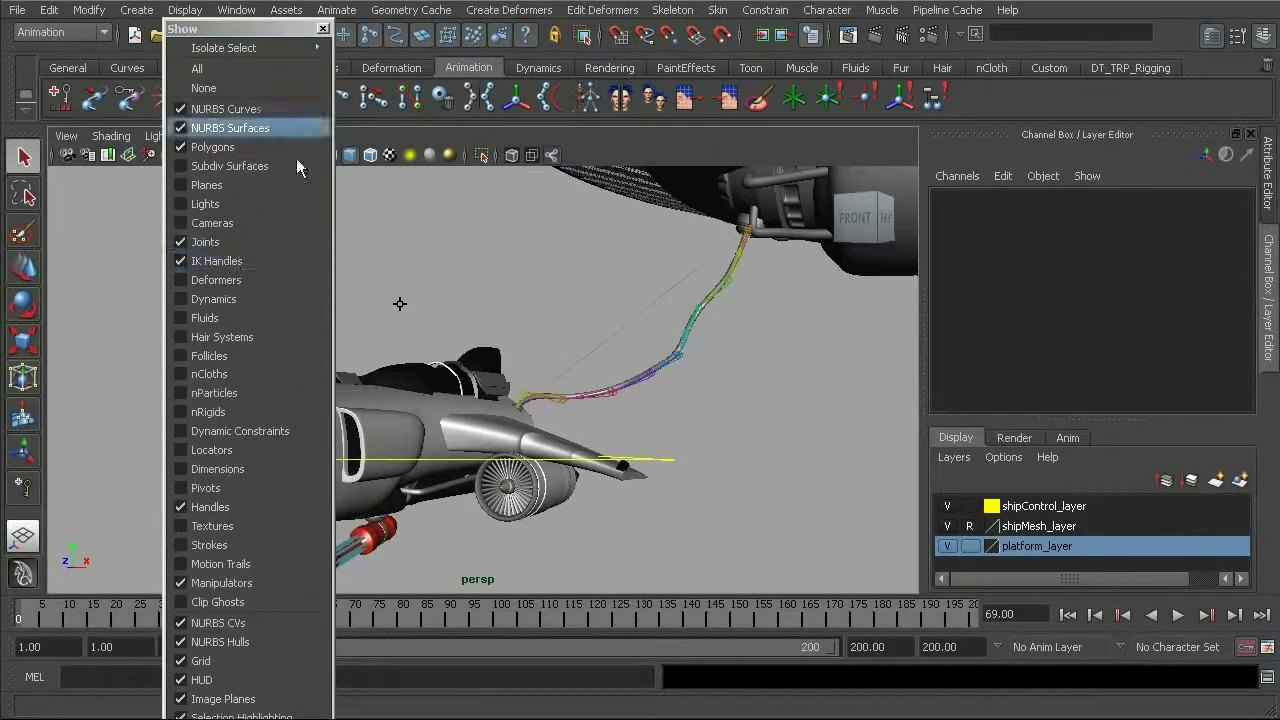
click(322, 28)
Select the rp_hose01 IK handle where the hose meets the ship
alt+drag(352, 314, 769, 487)
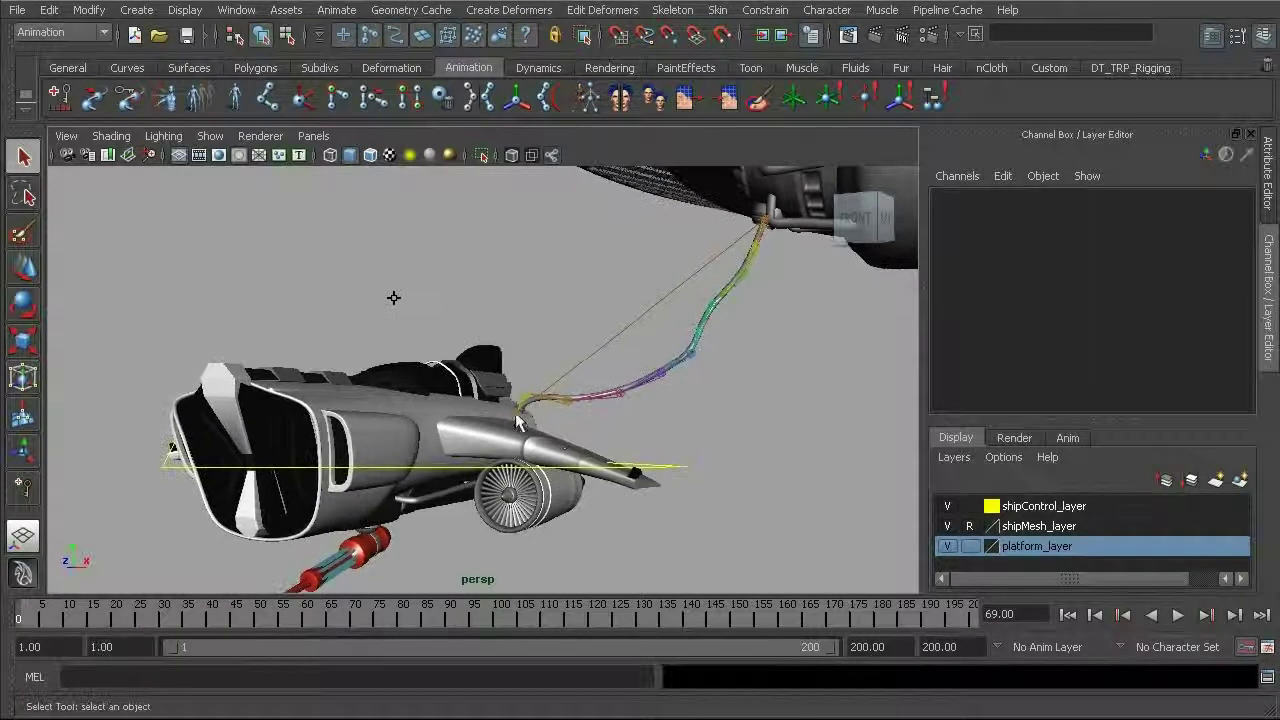
alt+drag(452, 386, 477, 397)
click(474, 410)
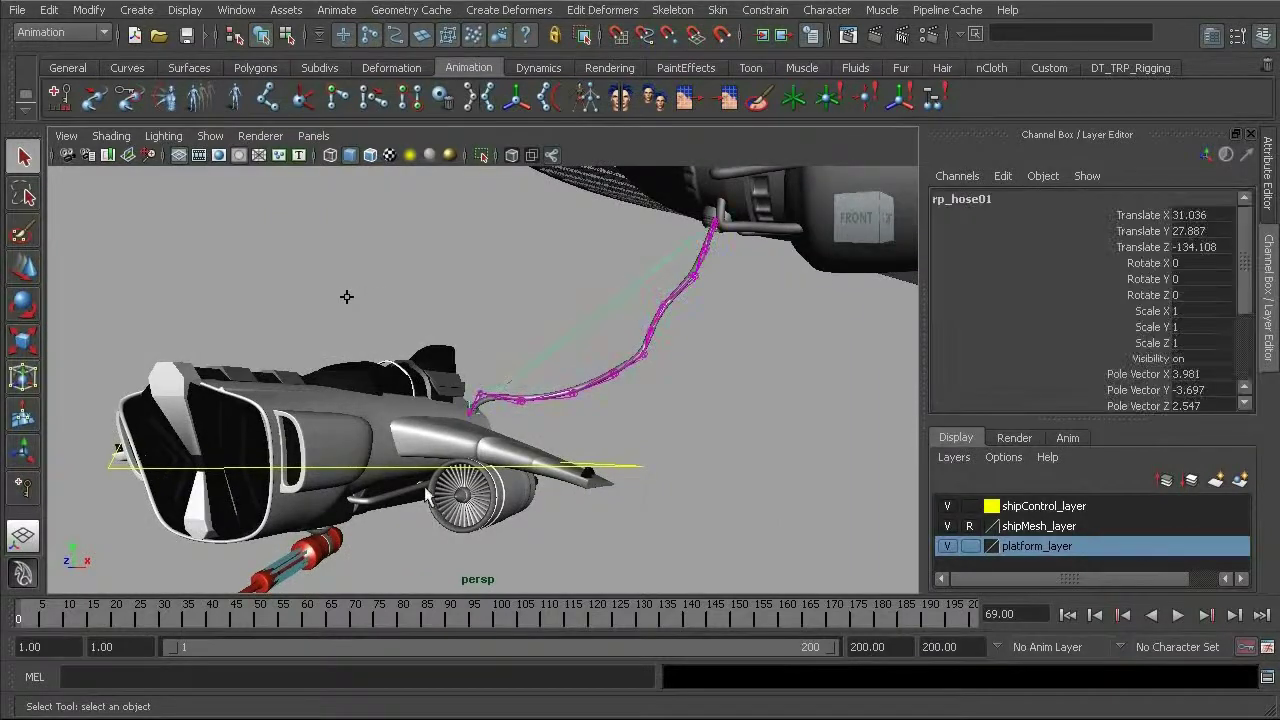
Play back and scrub the animation to review how the hose follows the moving ship
key(alt+v)
key(alt+v)
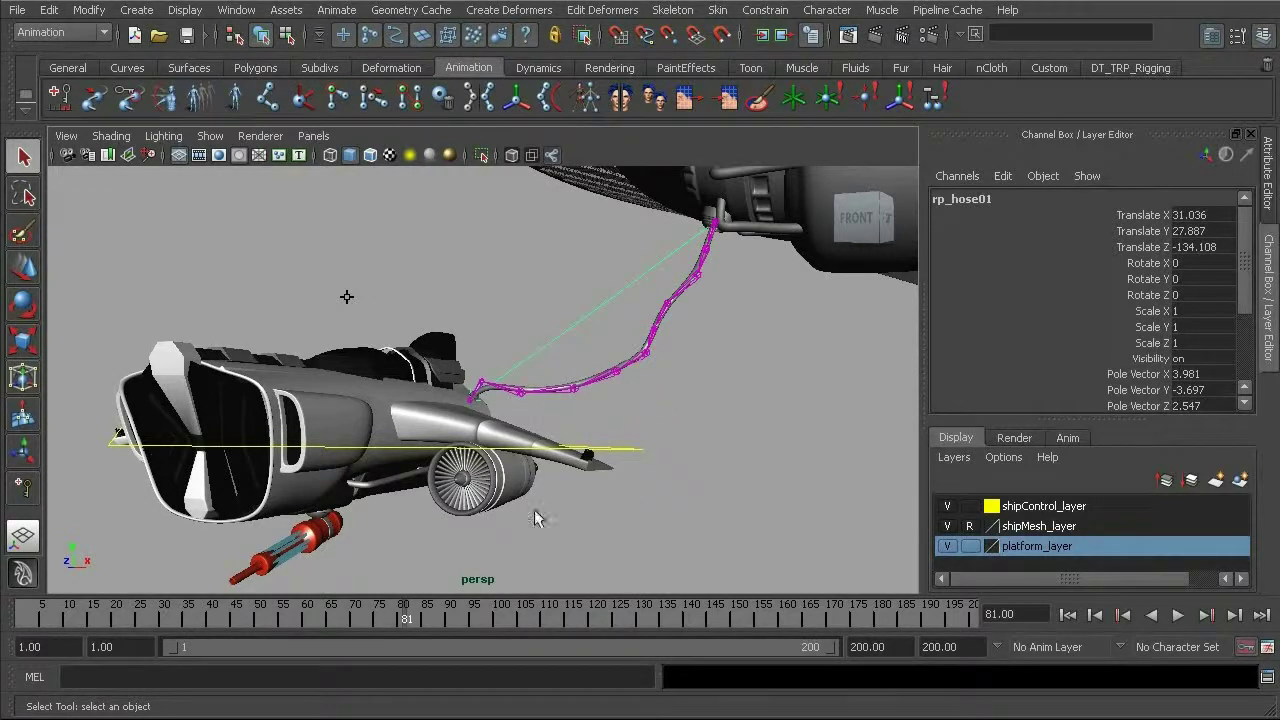
mouse_move(404, 622)
mouse_down()
mouse_move(360, 616)
mouse_move(393, 618)
mouse_up()
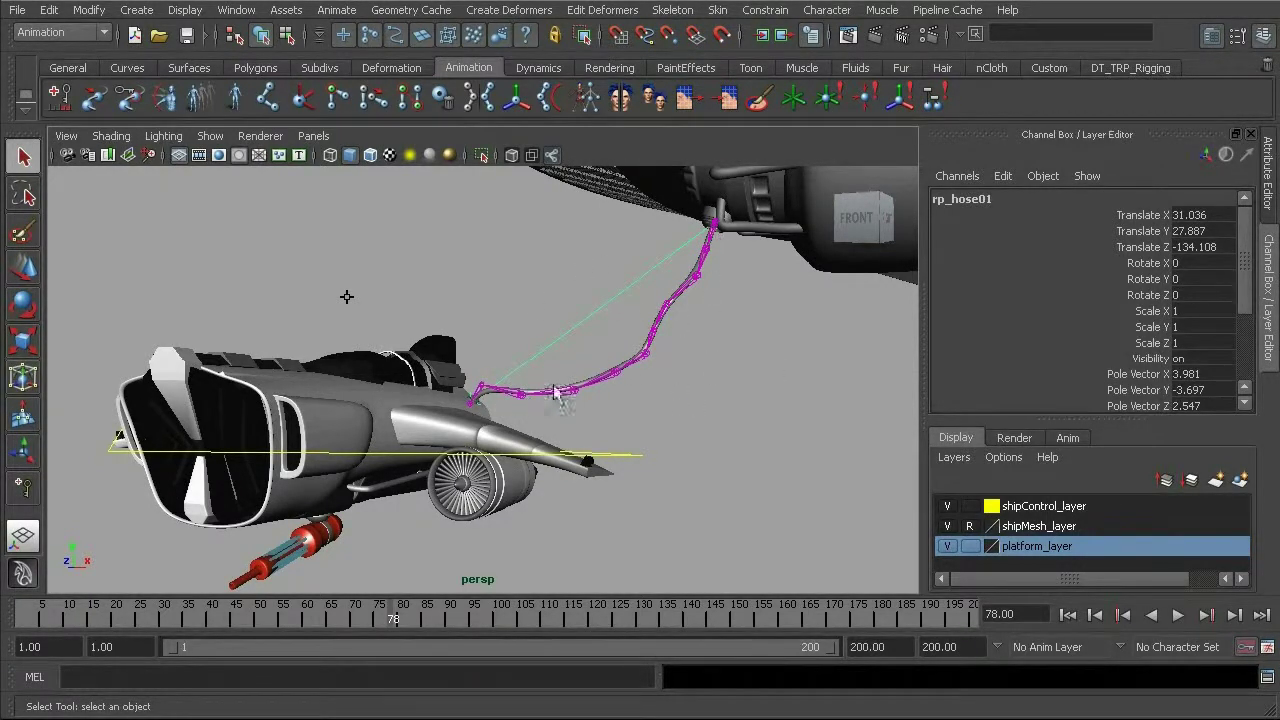
key(alt+v)
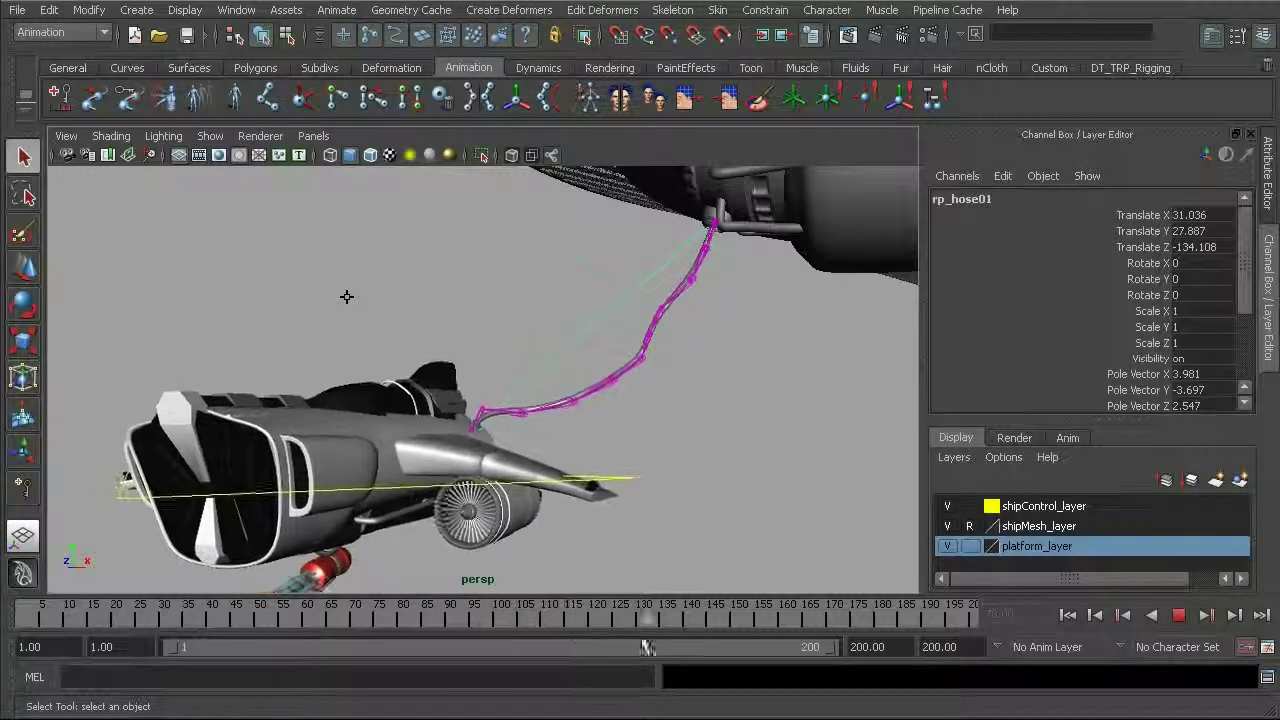
Go to frame 114 and set an IK/FK key on the hose's IK handle
mouse_move(755, 648)
mouse_down()
mouse_move(523, 648)
mouse_move(594, 662)
mouse_move(522, 652)
mouse_move(561, 654)
mouse_up()
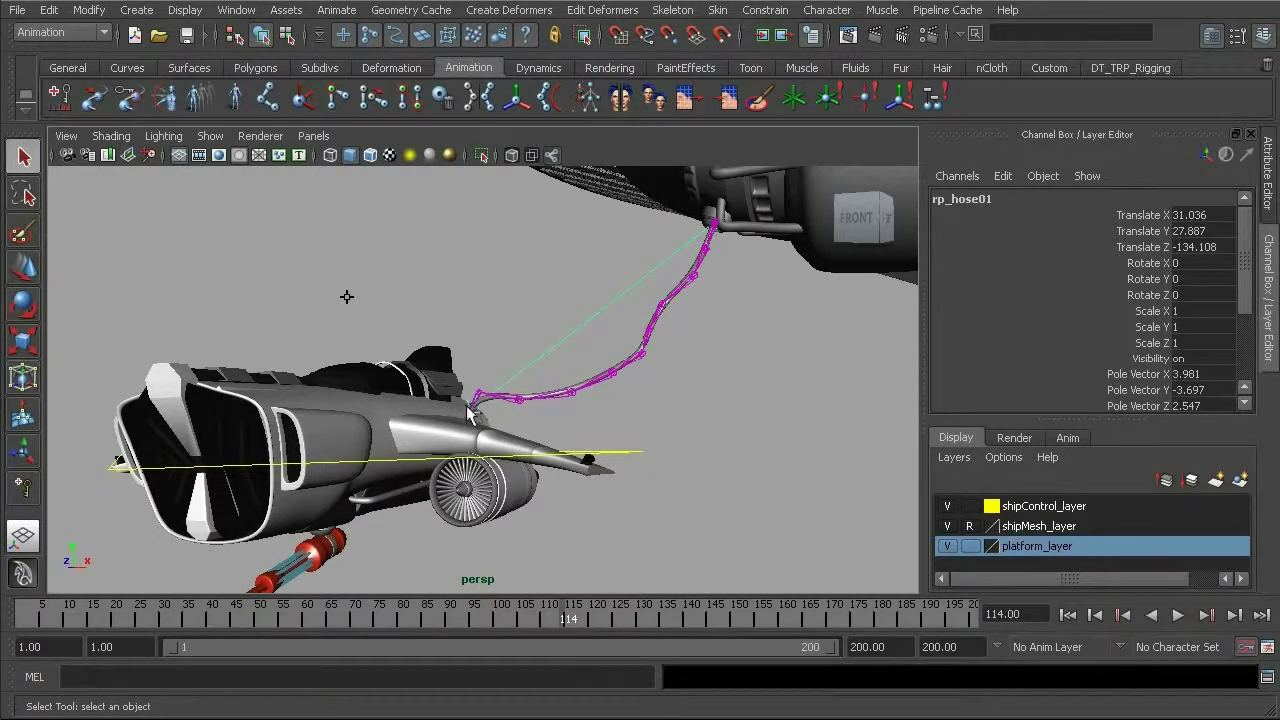
click(337, 10)
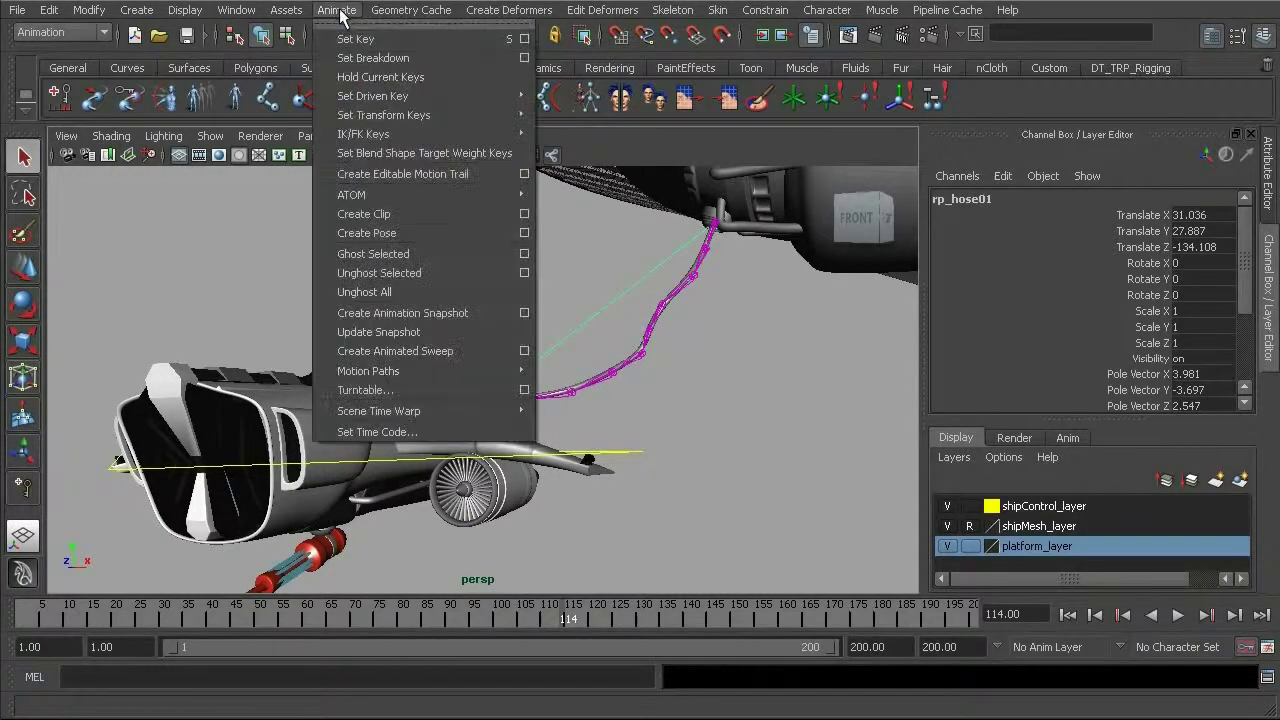
mouse_move(350, 136)
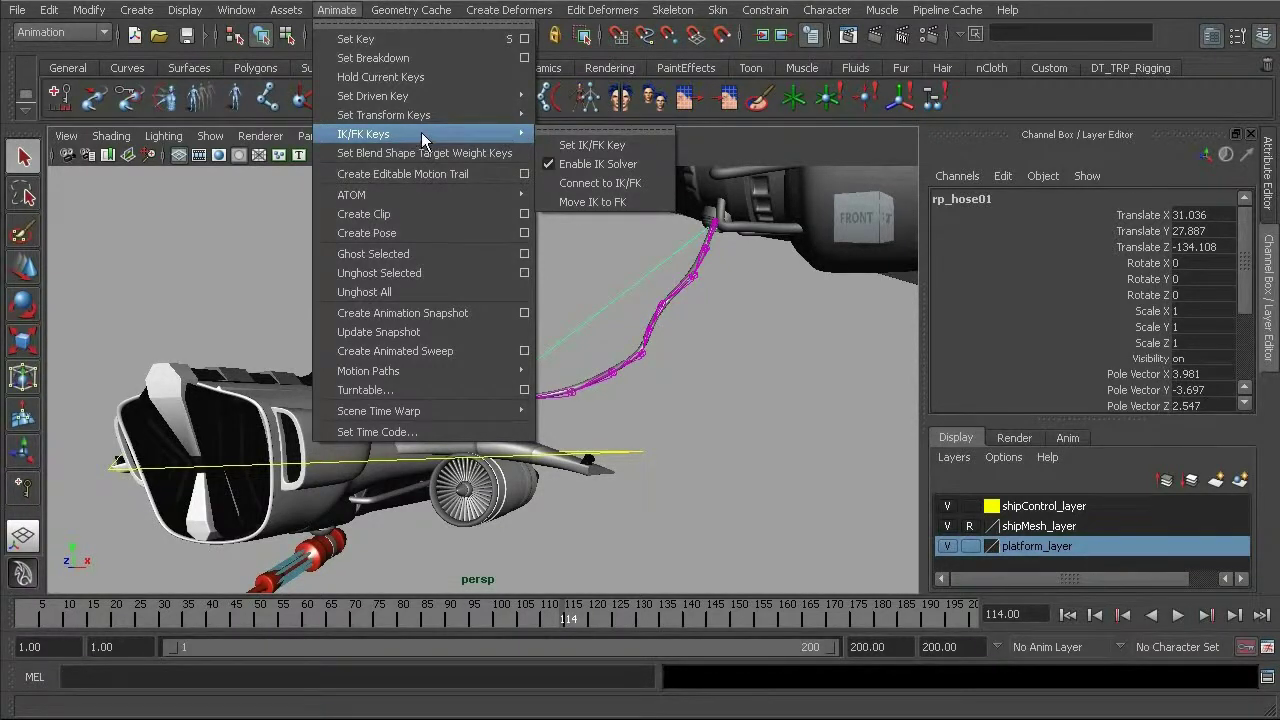
click(612, 151)
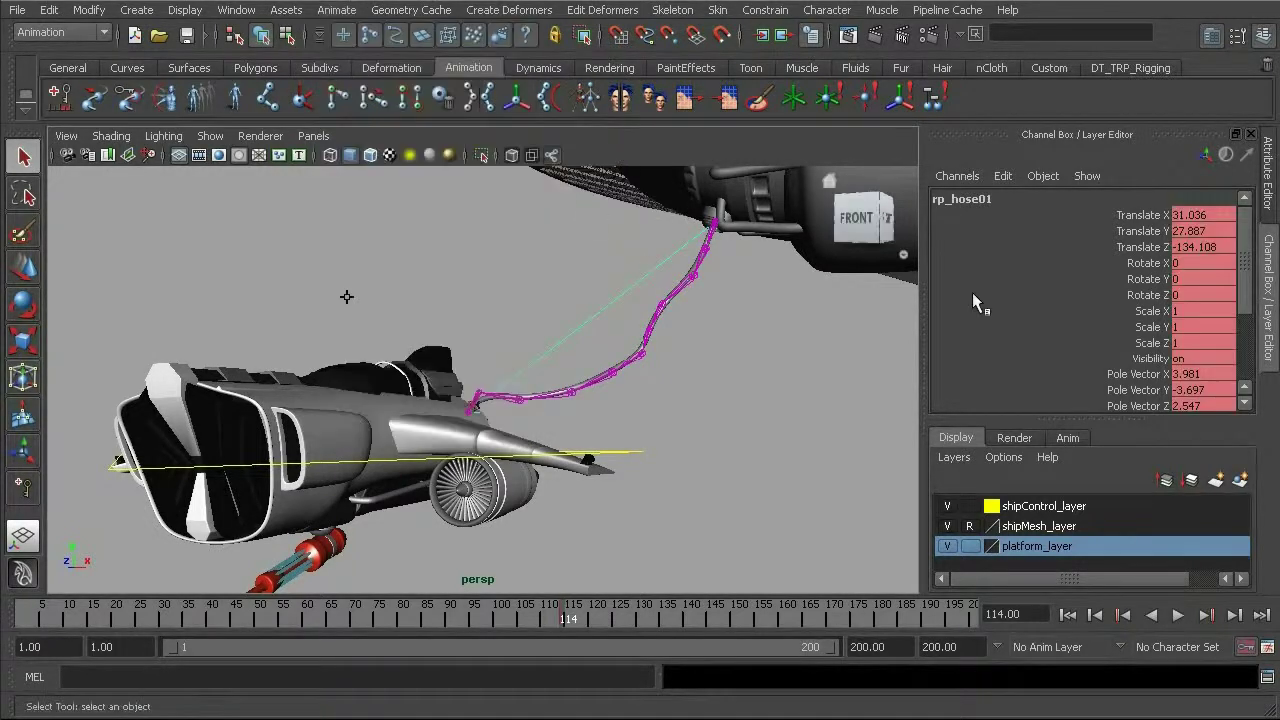
Inspect the keyed channels of the IK handle and the rotation and IK Blend channels of two hose joints
drag(1247, 258, 1237, 283)
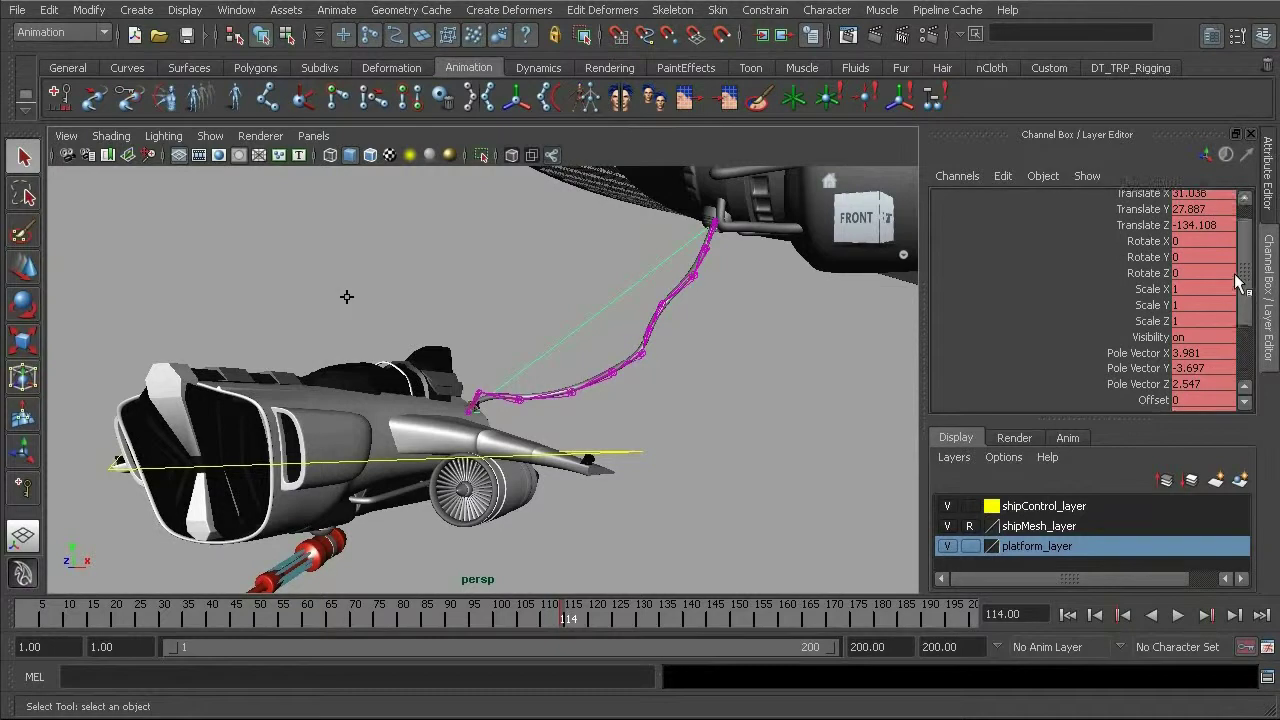
click(640, 362)
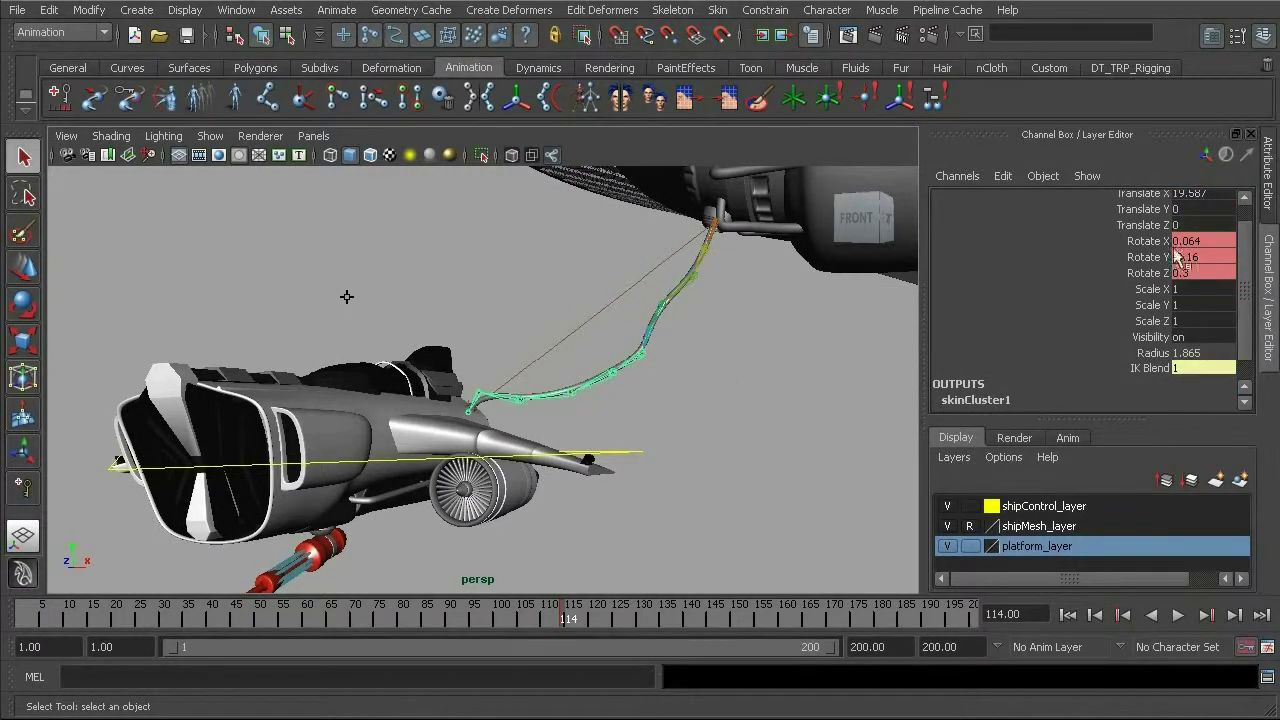
click(679, 292)
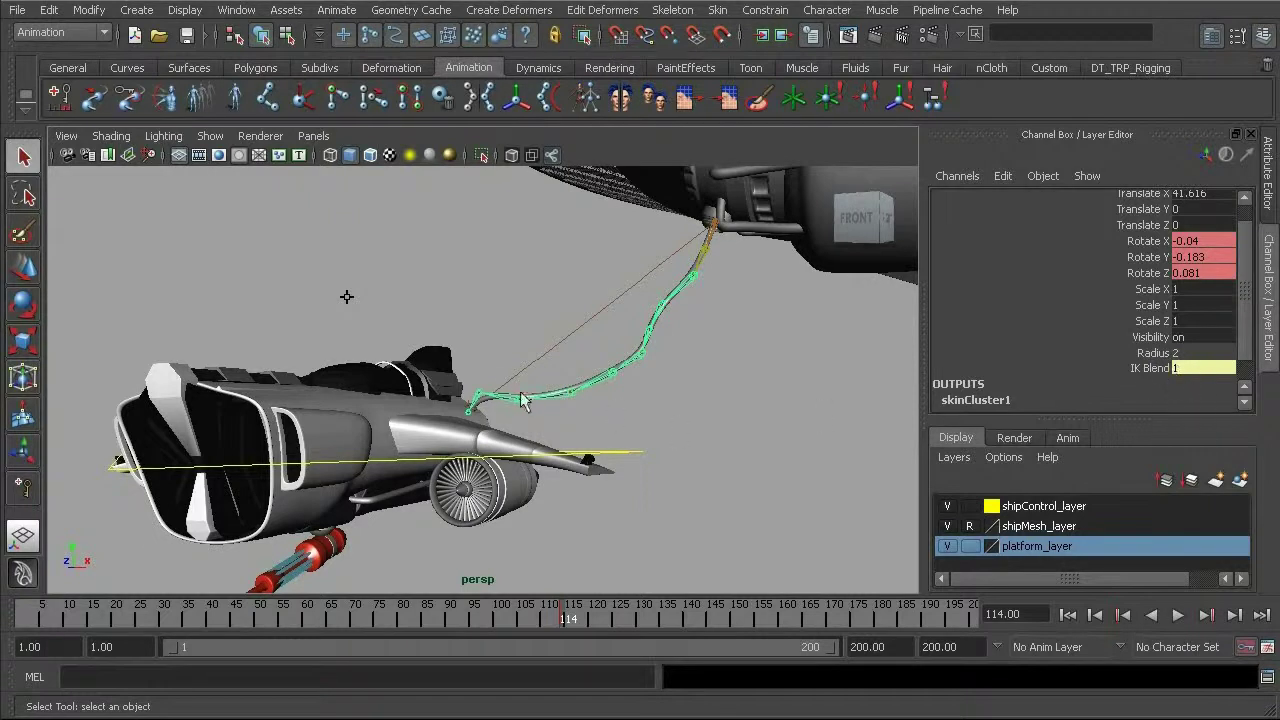
Set an IK/FK key on the rp_hose01 handle at frame 115 and change its Ik Blend to 0
click(471, 411)
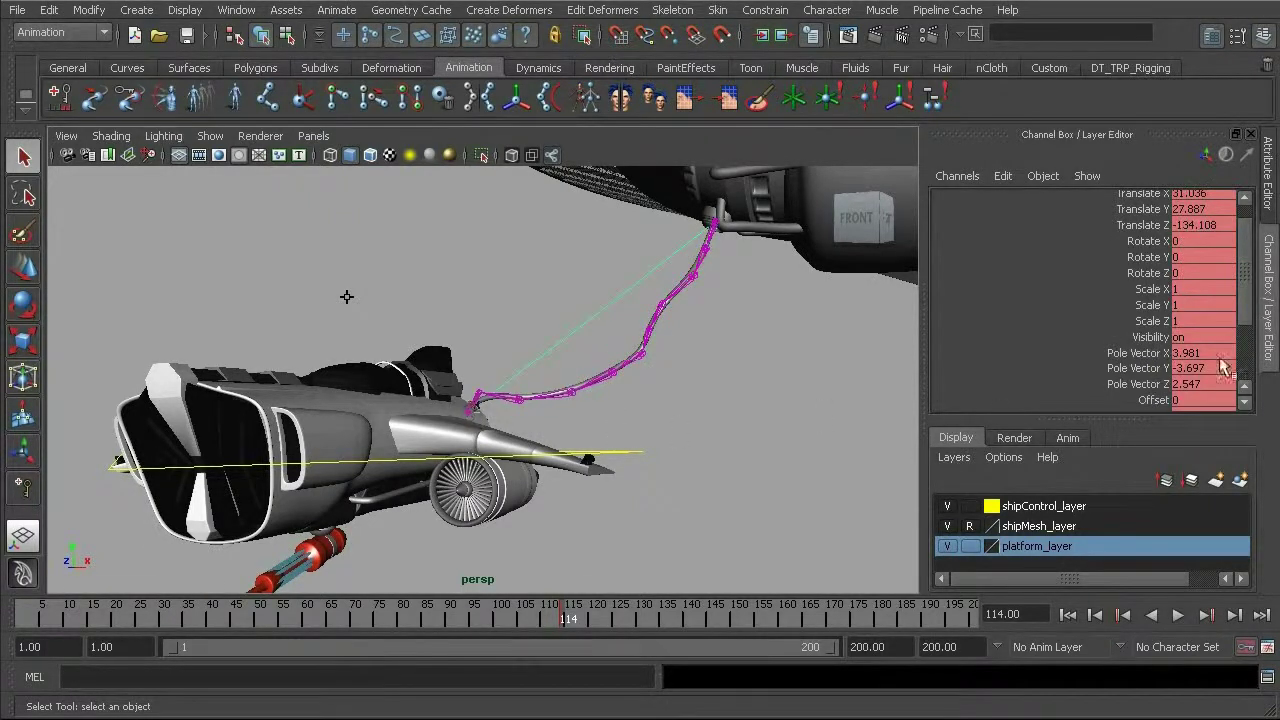
drag(1243, 310, 1247, 360)
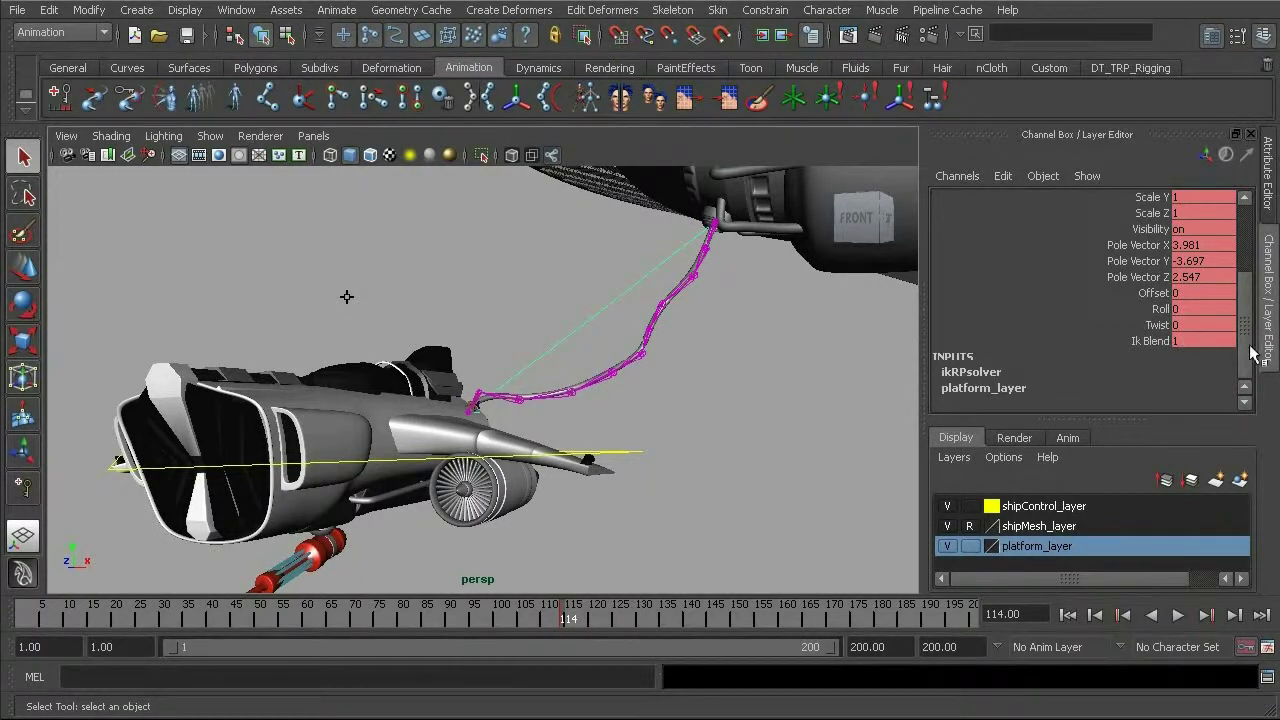
drag(1244, 348, 1246, 325)
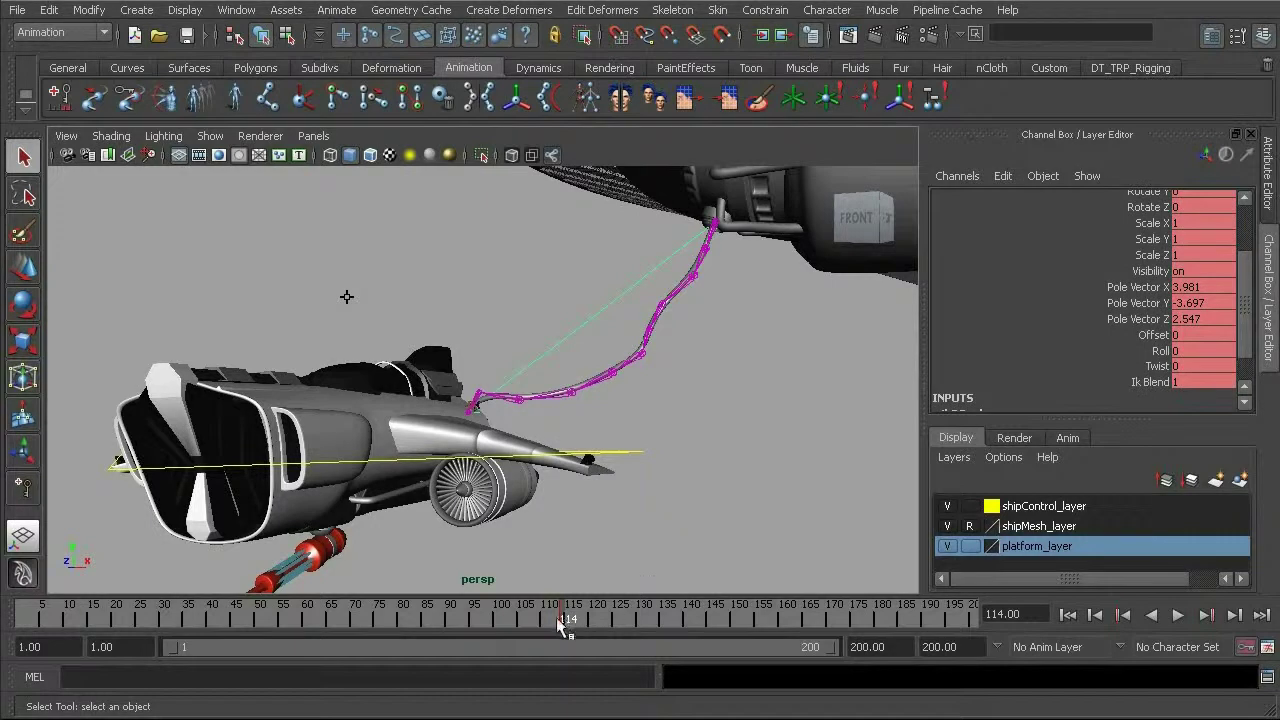
drag(561, 617, 564, 617)
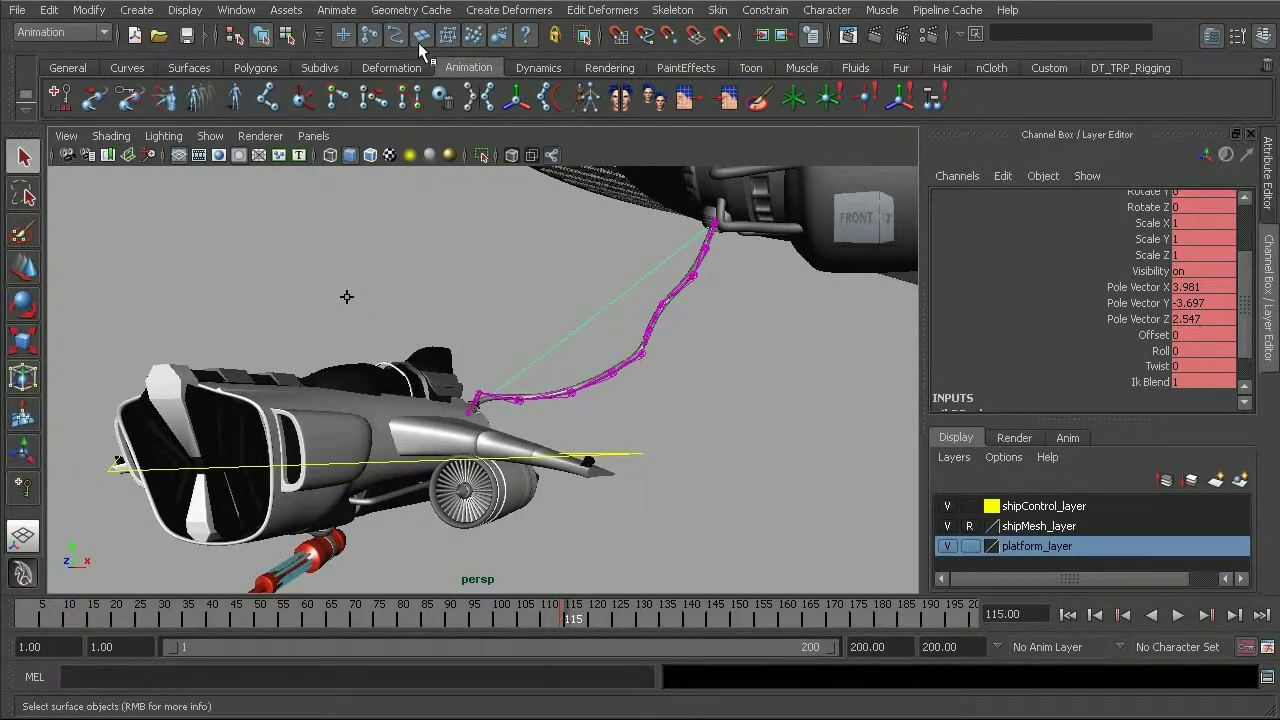
click(336, 10)
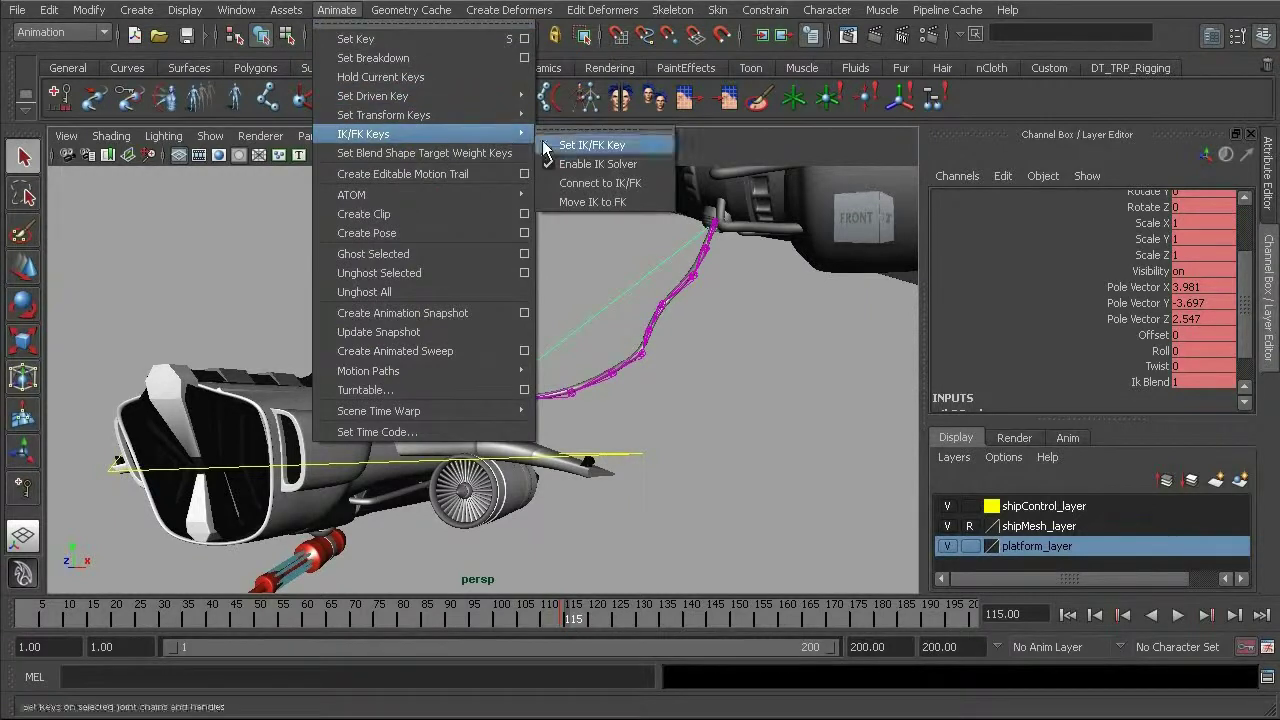
click(580, 148)
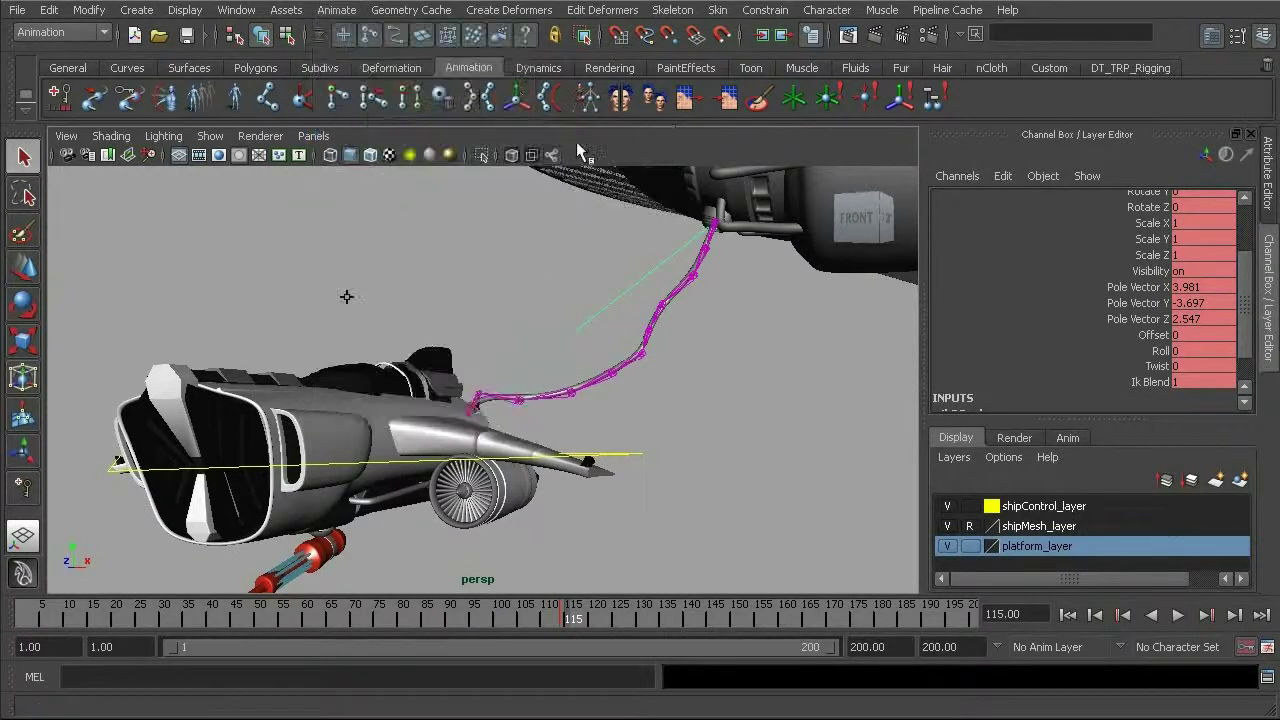
click(1195, 382)
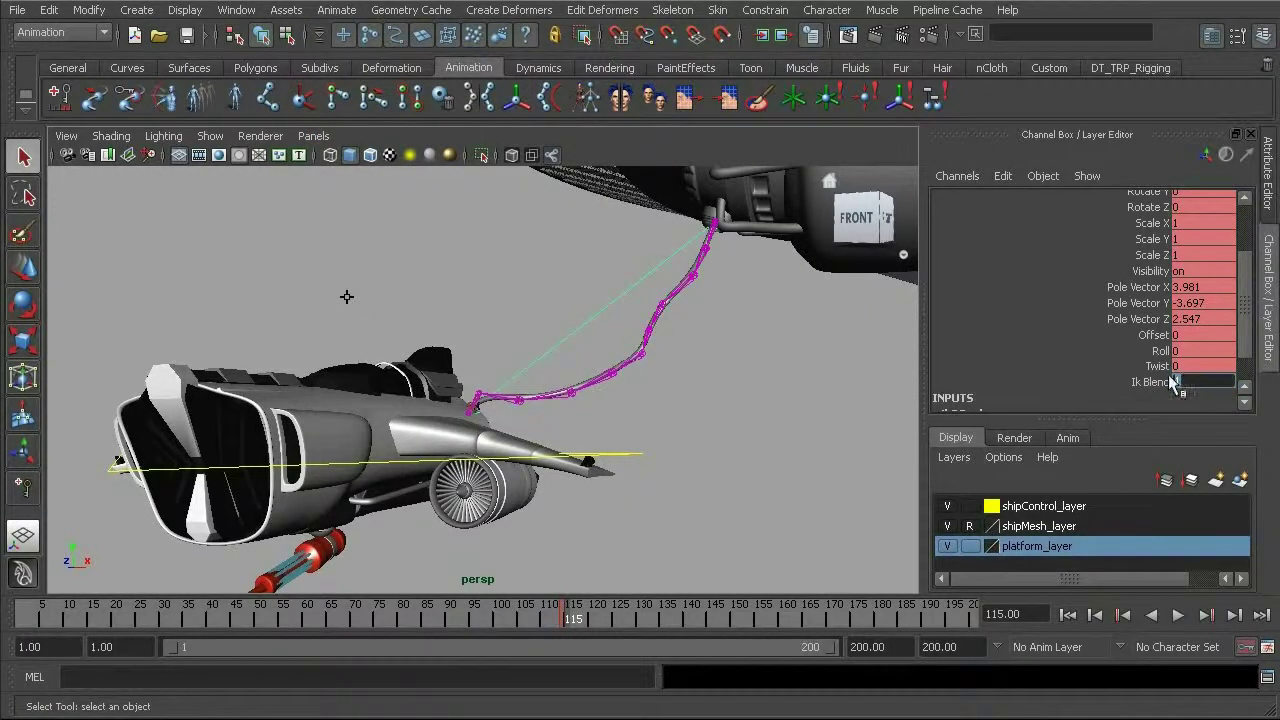
key(Return)
Play the animation through the IK-to-FK switch and scrub to frame 115 to check the hose
drag(579, 625, 273, 620)
alt+drag(358, 443, 368, 443)
alt+right_drag(368, 443, 720, 565)
key(alt+v)
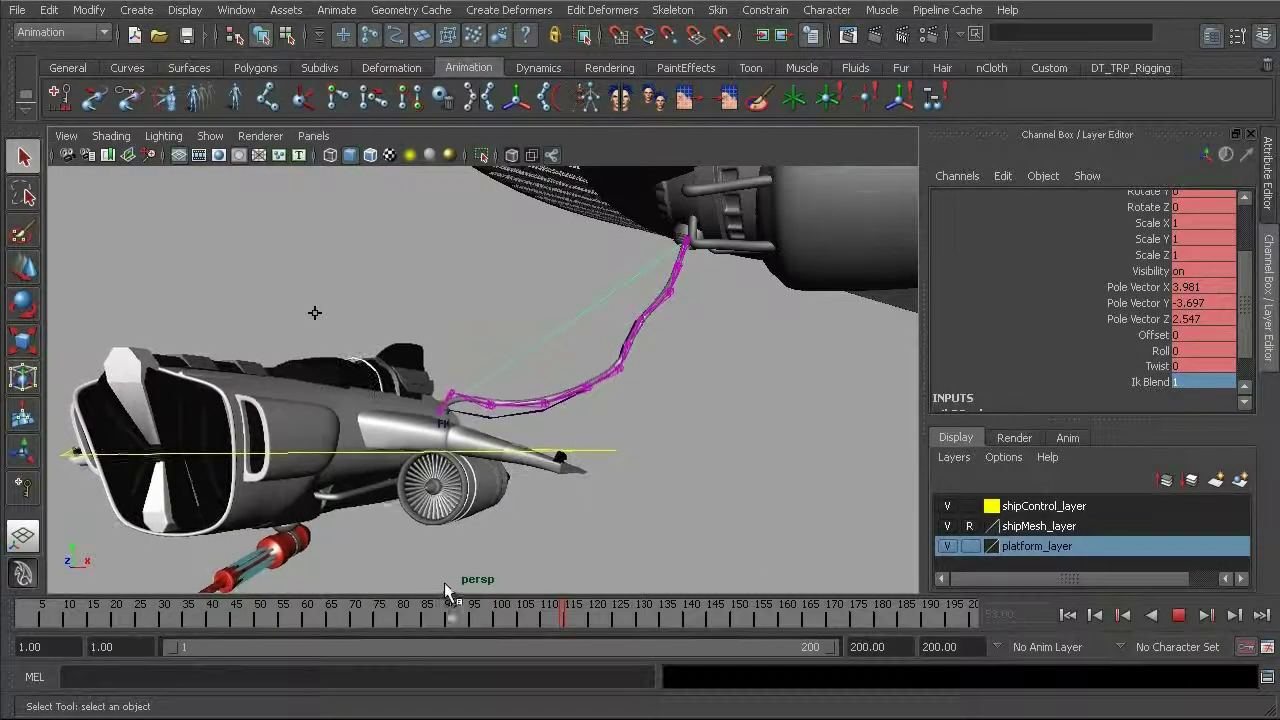
key(alt+v)
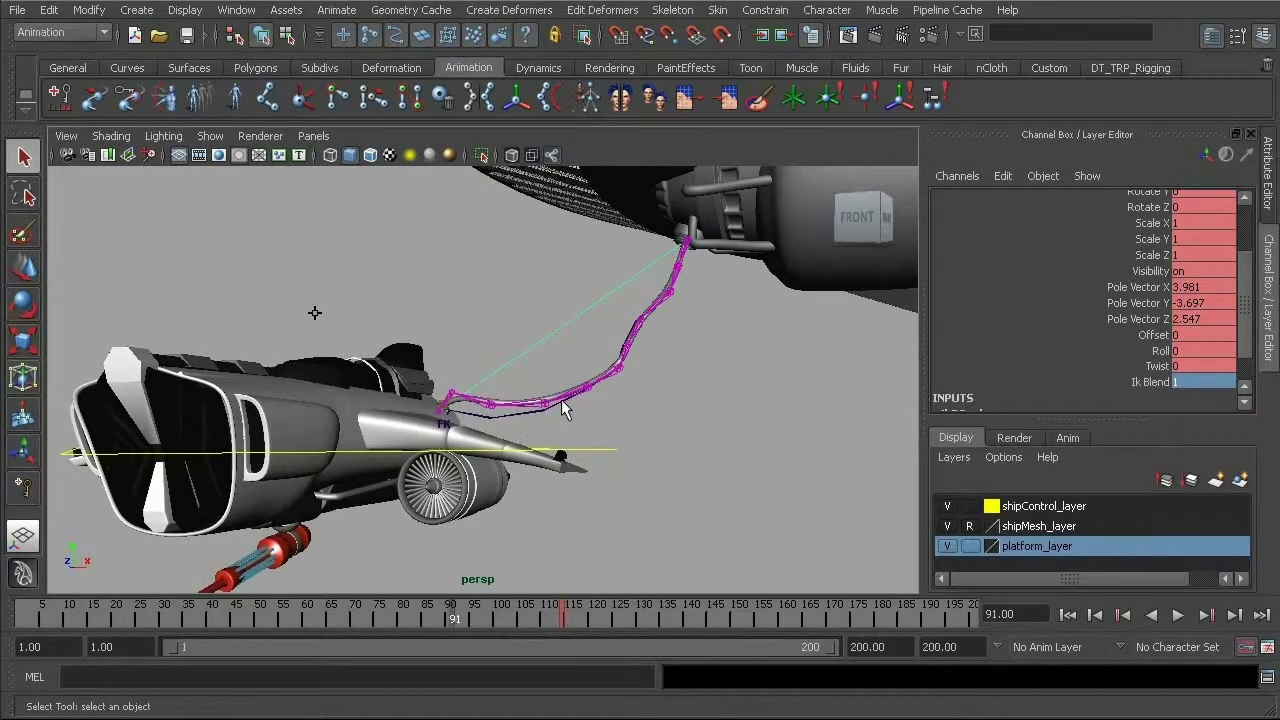
key(alt+v)
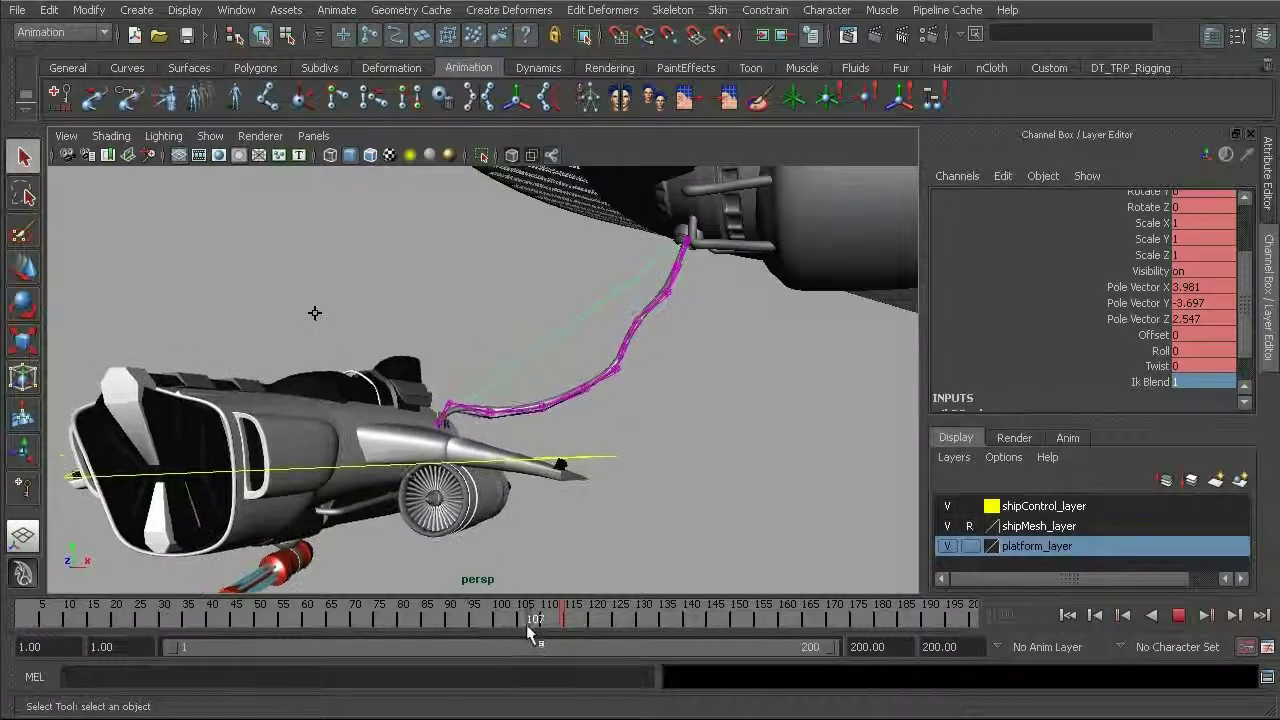
drag(569, 630, 566, 658)
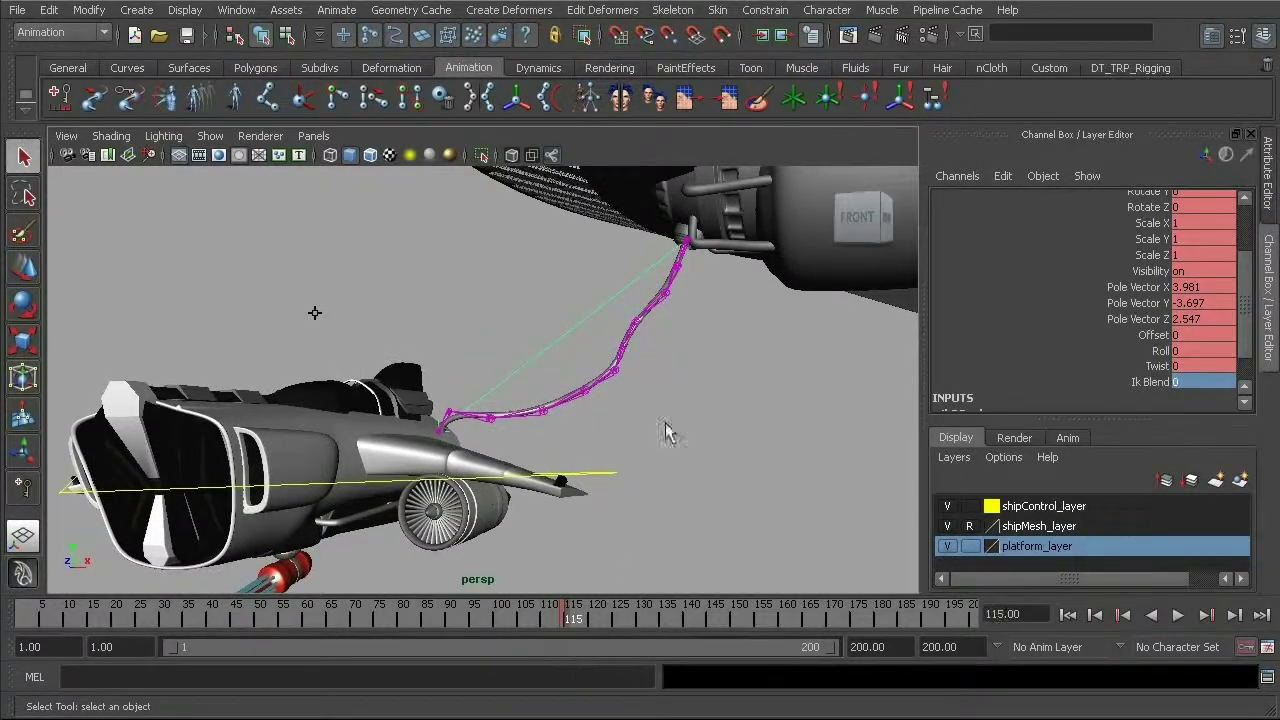
Select the whole hose joint hierarchy from its root joint and expand jnt_hose1 fully in the Outliner
click(685, 252)
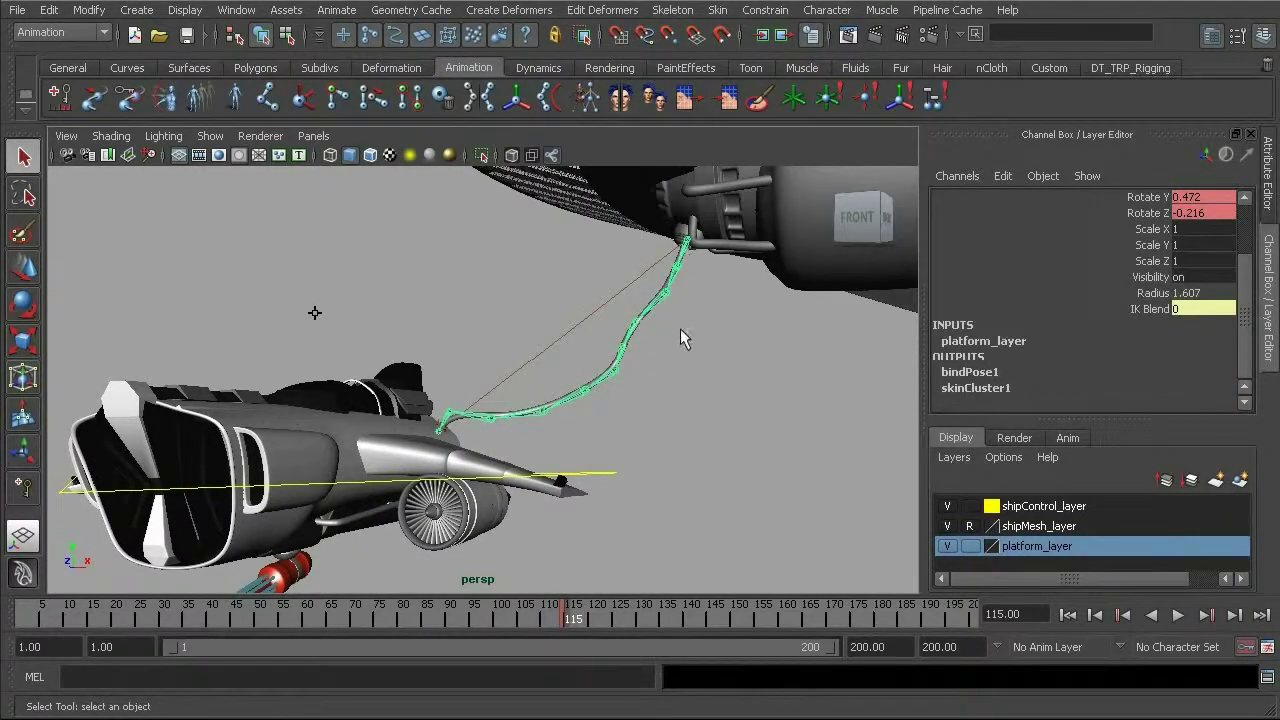
right_drag(682, 328, 690, 456)
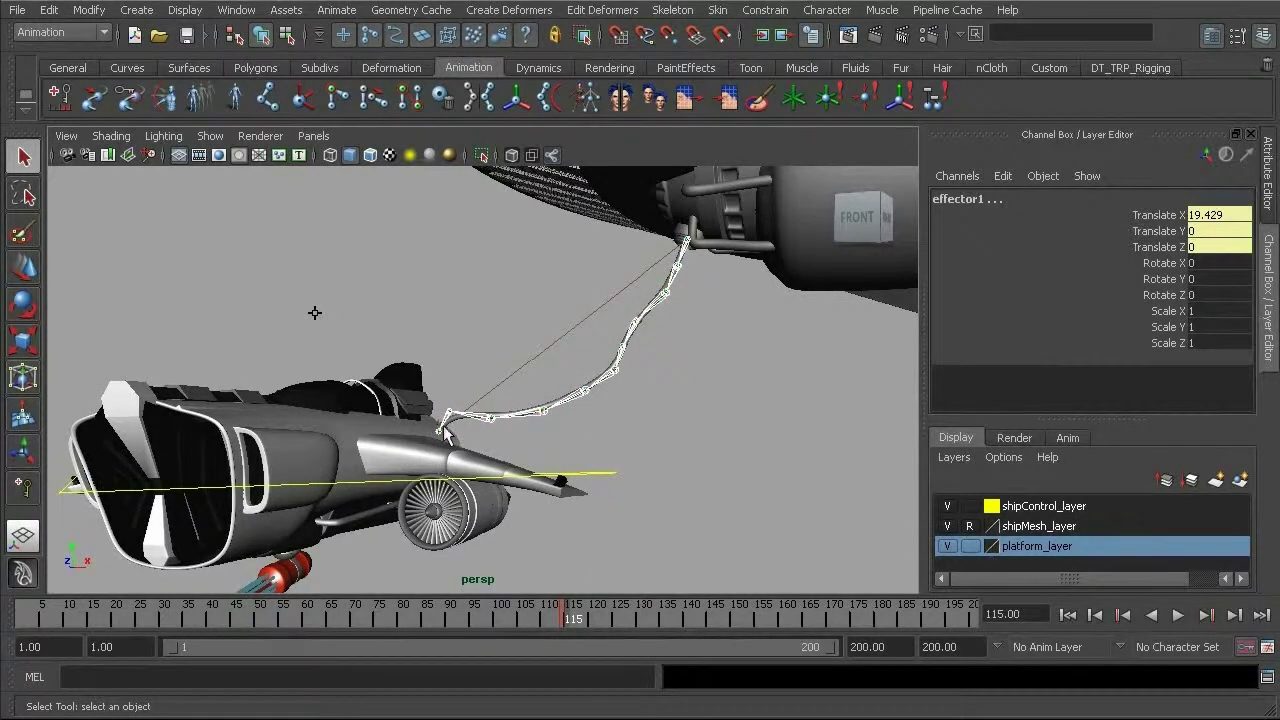
click(237, 10)
click(255, 154)
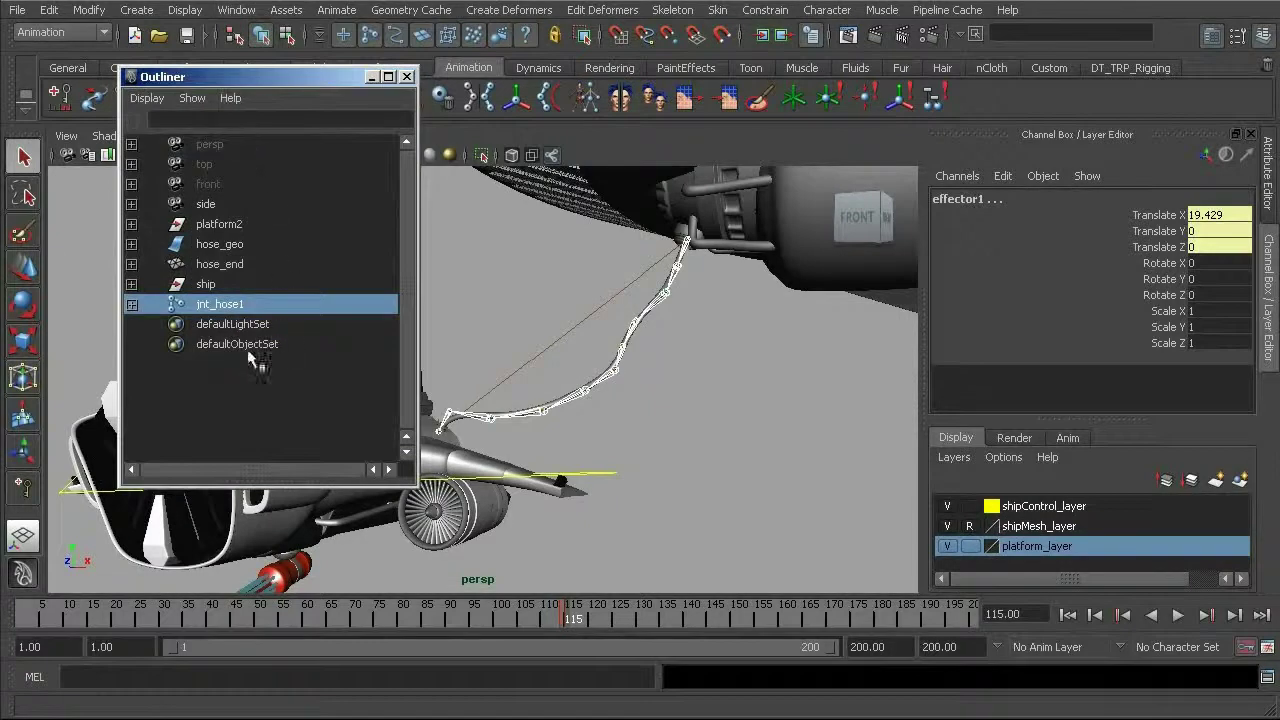
shift+click(132, 304)
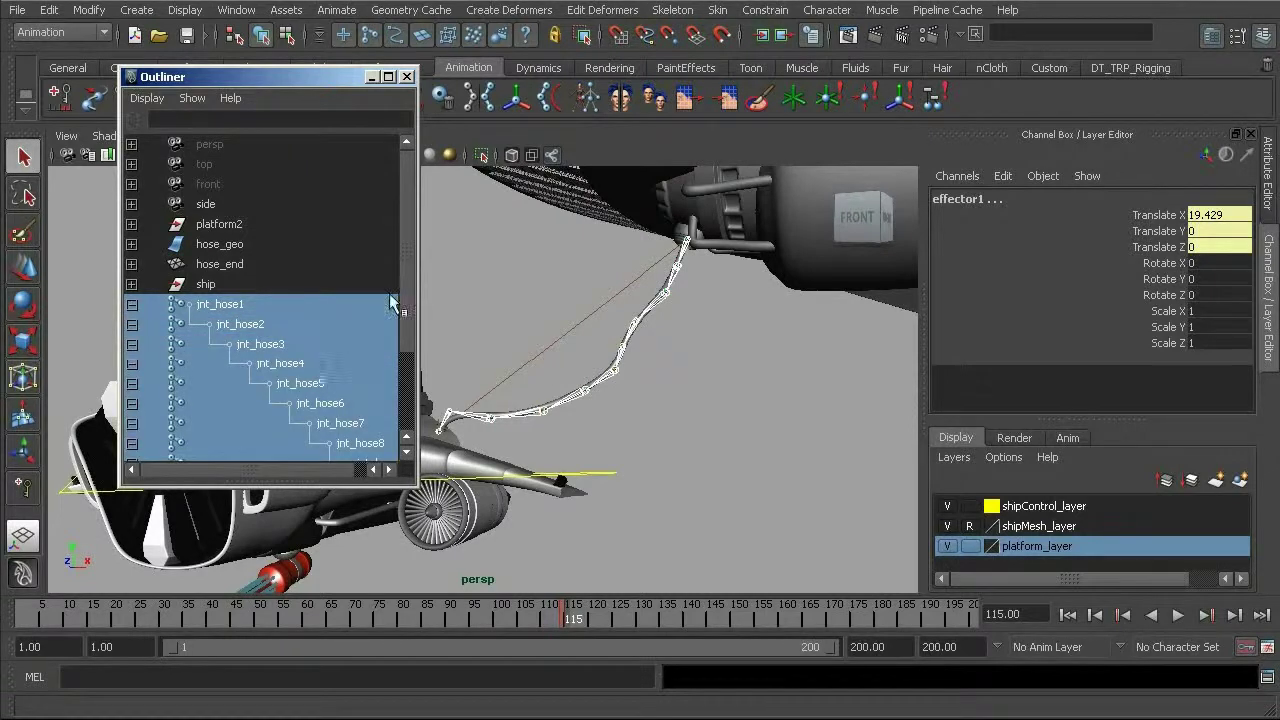
drag(403, 268, 410, 345)
drag(251, 468, 294, 469)
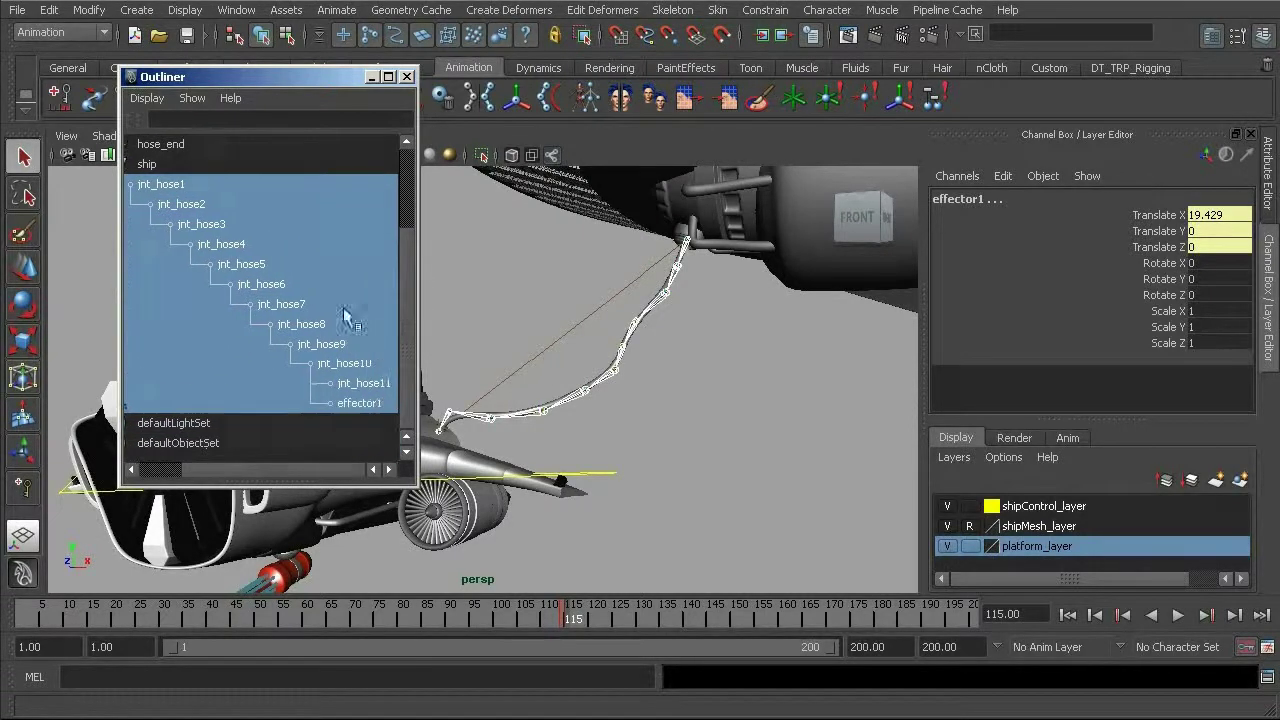
Remove effector1 and jnt_hose11 from the selection, keeping jnt_hose1 through jnt_hose10 selected
ctrl+click(348, 403)
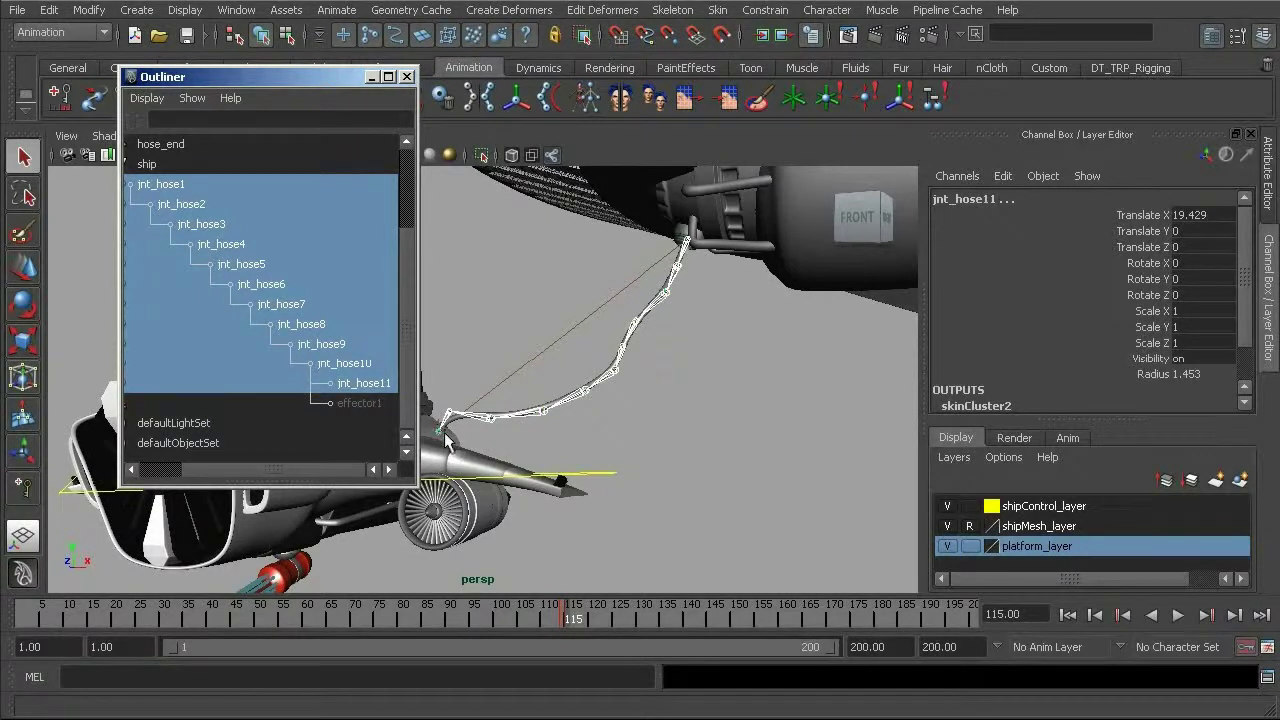
ctrl+click(361, 385)
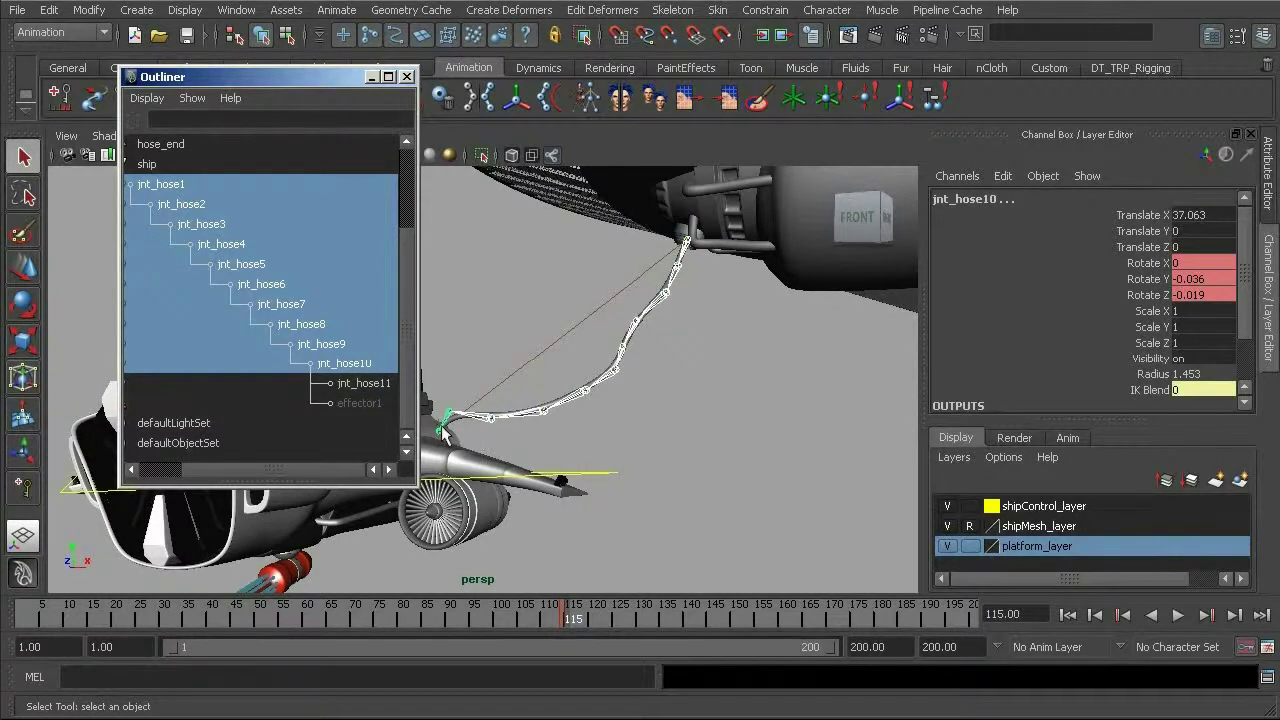
key(f)
alt+middle_drag(530, 452, 604, 417)
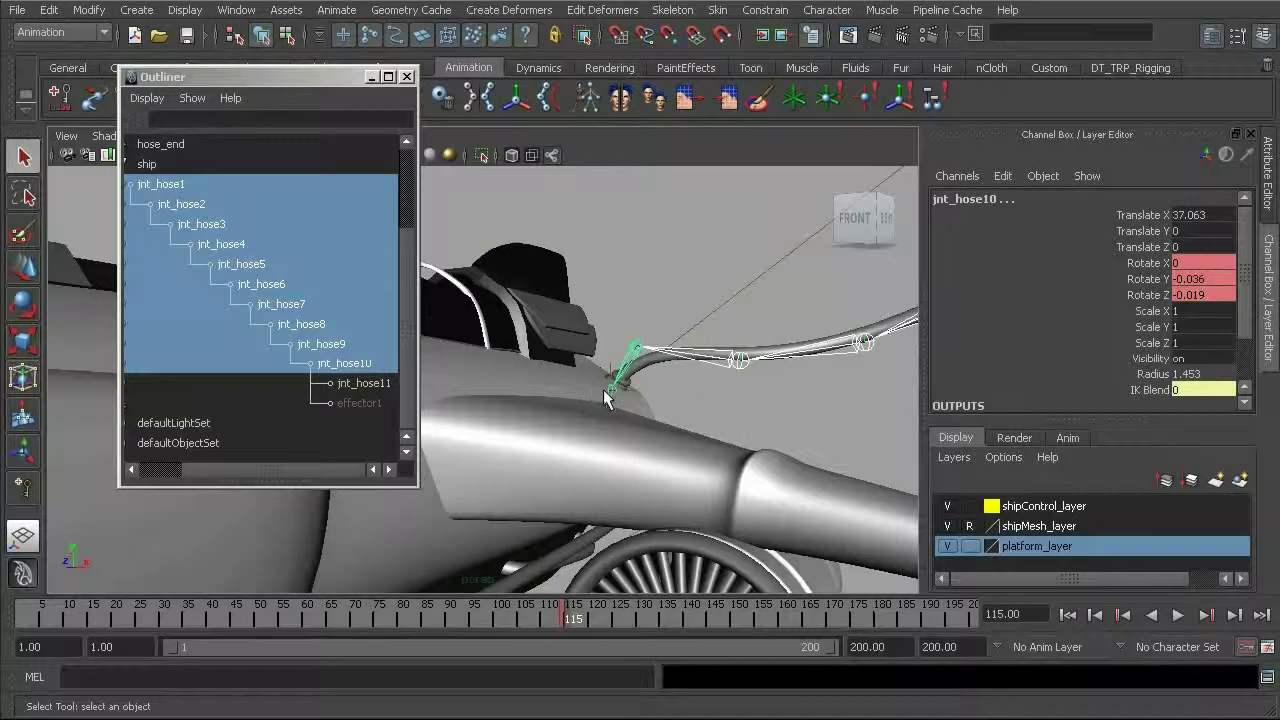
Bring the whole hose into view and move the current time past the IK-to-FK switch to frame 124
alt+middle_drag(725, 375, 593, 404)
alt+middle_drag(628, 510, 634, 420)
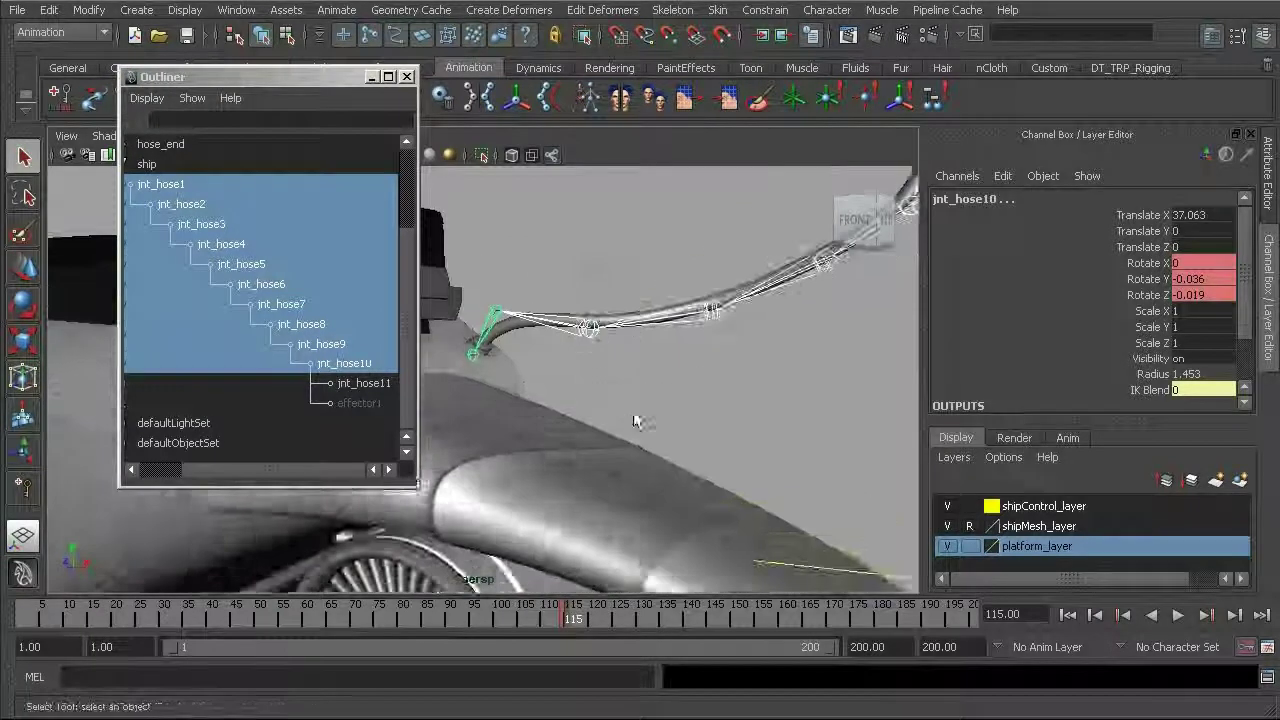
alt+right_drag(634, 420, 557, 396)
alt+middle_drag(651, 322, 630, 353)
alt+drag(628, 352, 521, 337)
alt+middle_drag(657, 353, 693, 377)
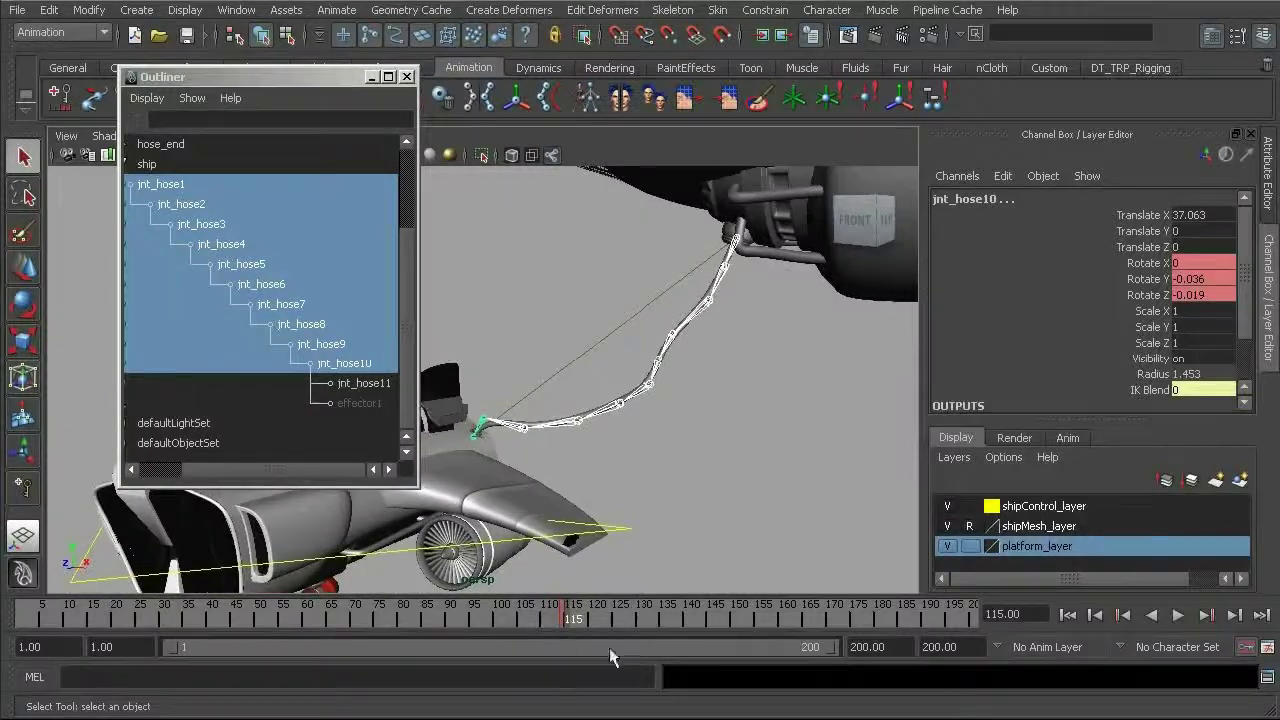
drag(566, 615, 589, 615)
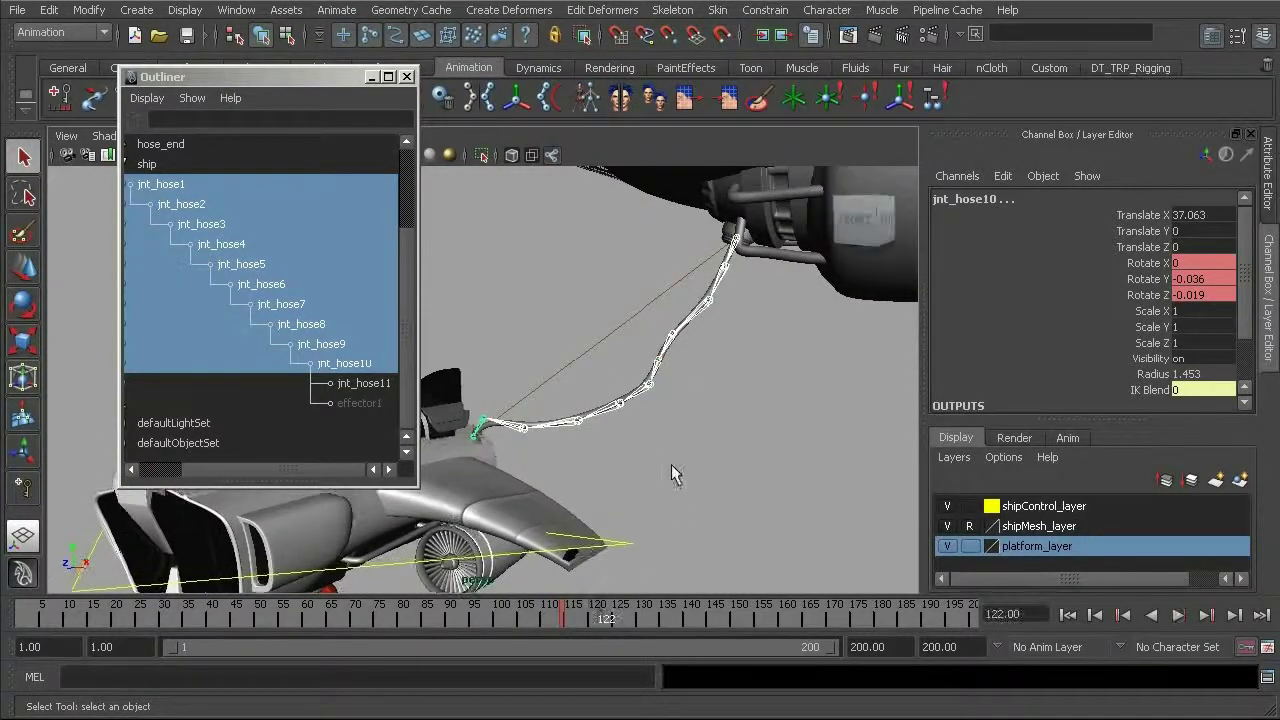
key(alt+v)
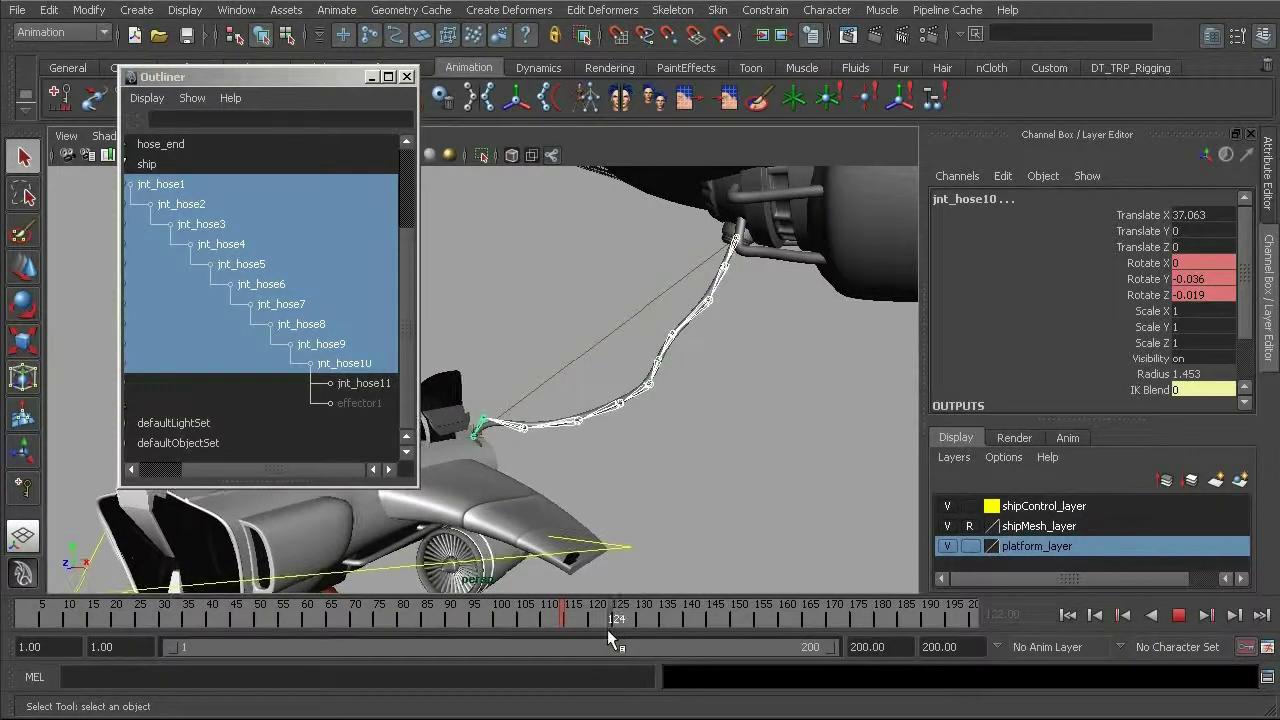
key(alt+v)
Rotate jnt_hose1 through jnt_hose10 together by about 2 degrees around Z at frame 124
alt+middle_drag(608, 437, 598, 410)
alt+drag(598, 410, 621, 413)
key(e)
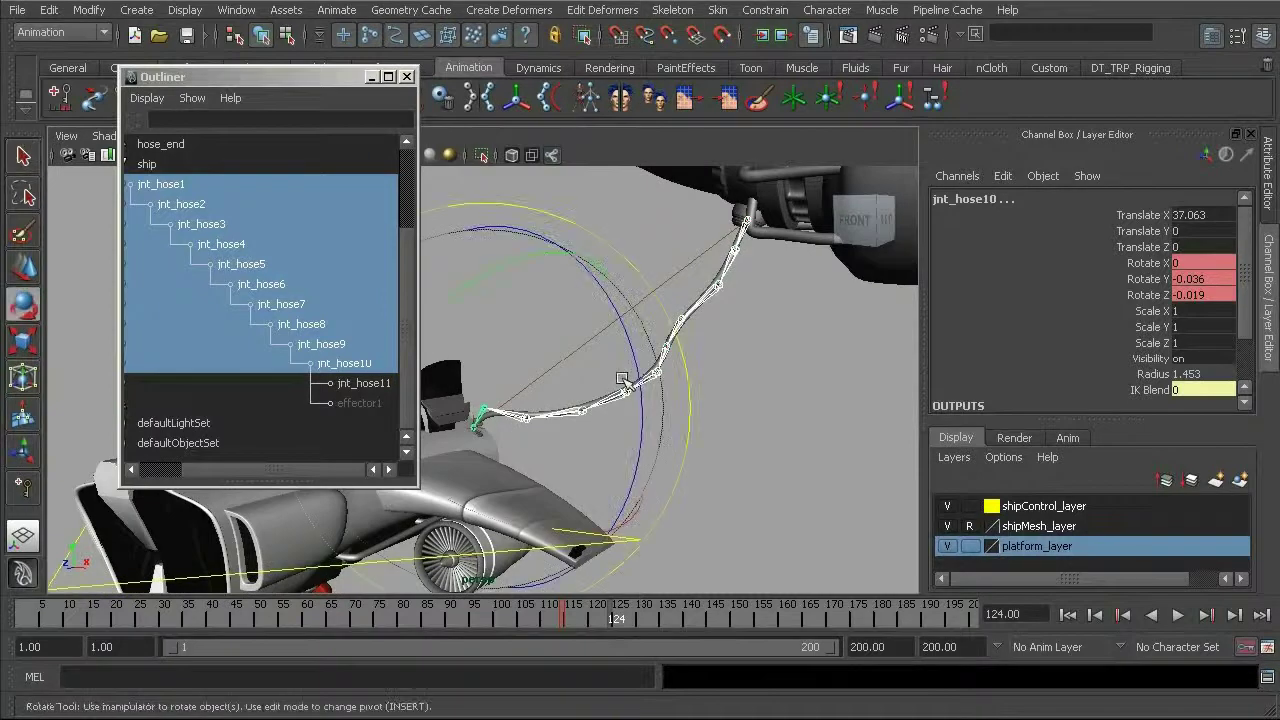
drag(635, 360, 617, 437)
Rotate jnt_hose8, jnt_hose9 and jnt_hose10 at frame 124 to about 30 degrees in Z, and play back the curl
alt+right_drag(617, 437, 834, 437)
click(629, 403)
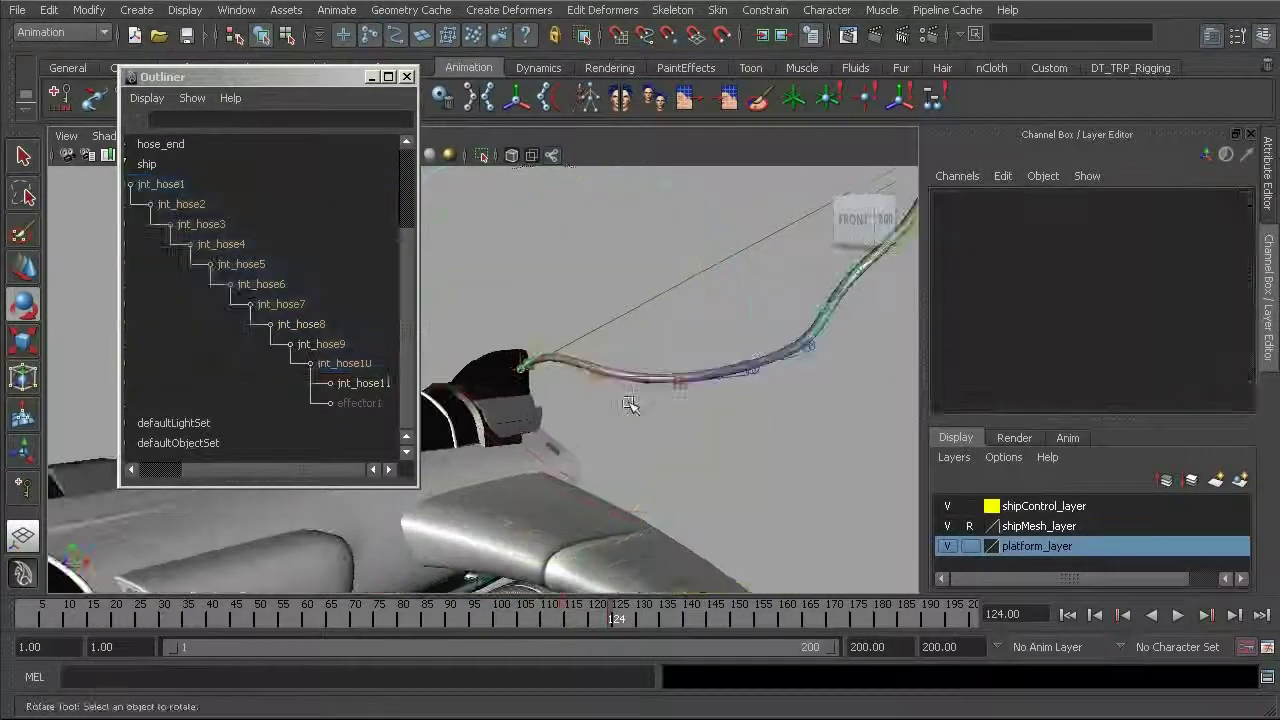
click(586, 368)
key(q)
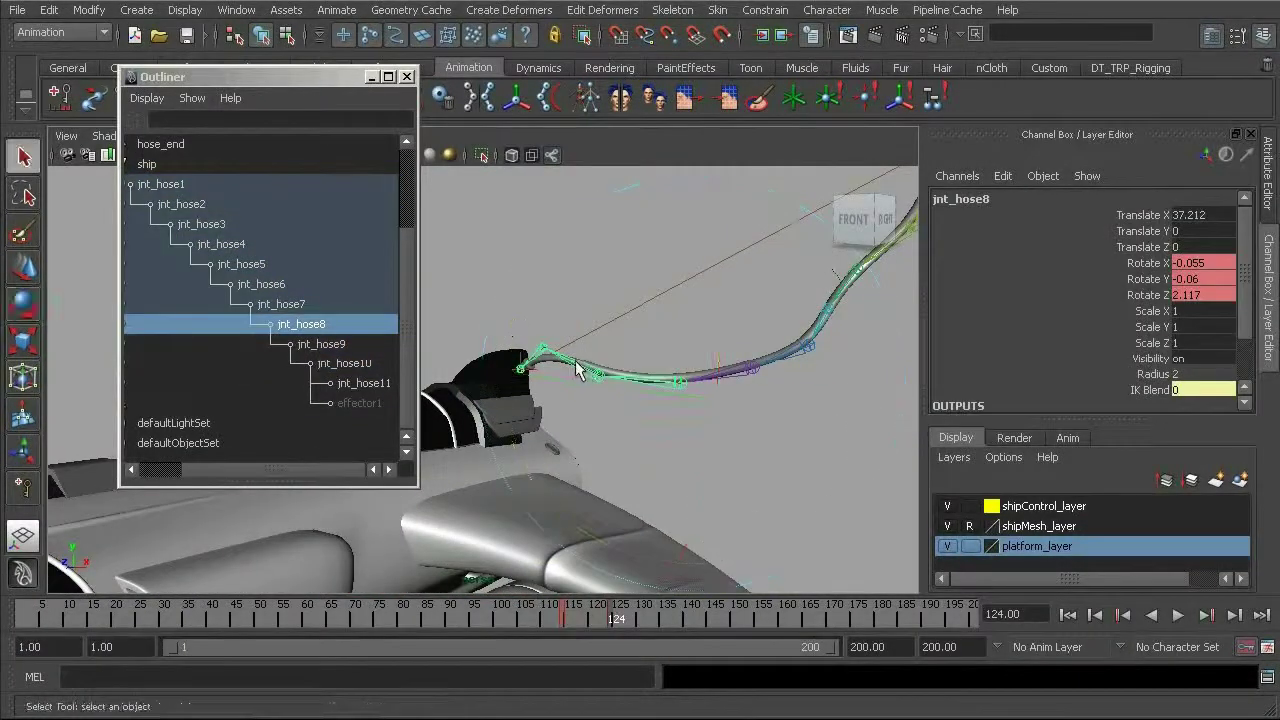
shift+click(583, 366)
shift+click(538, 362)
key(e)
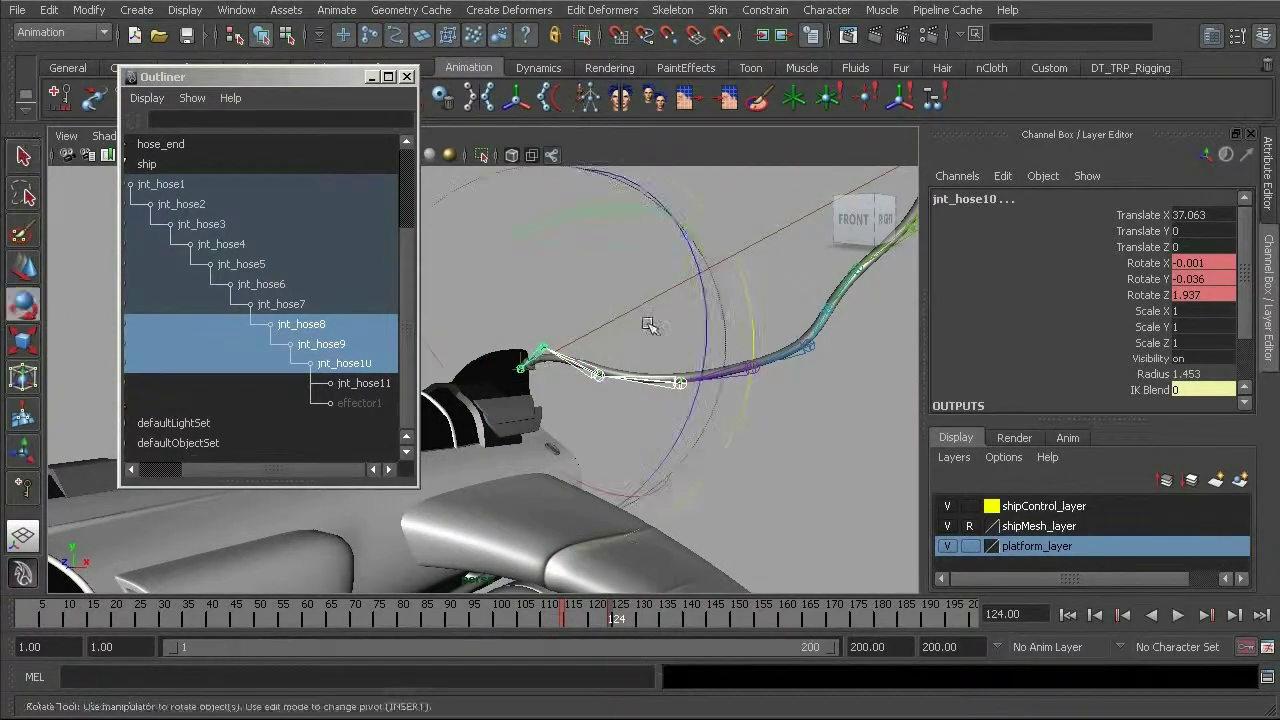
drag(707, 289, 692, 390)
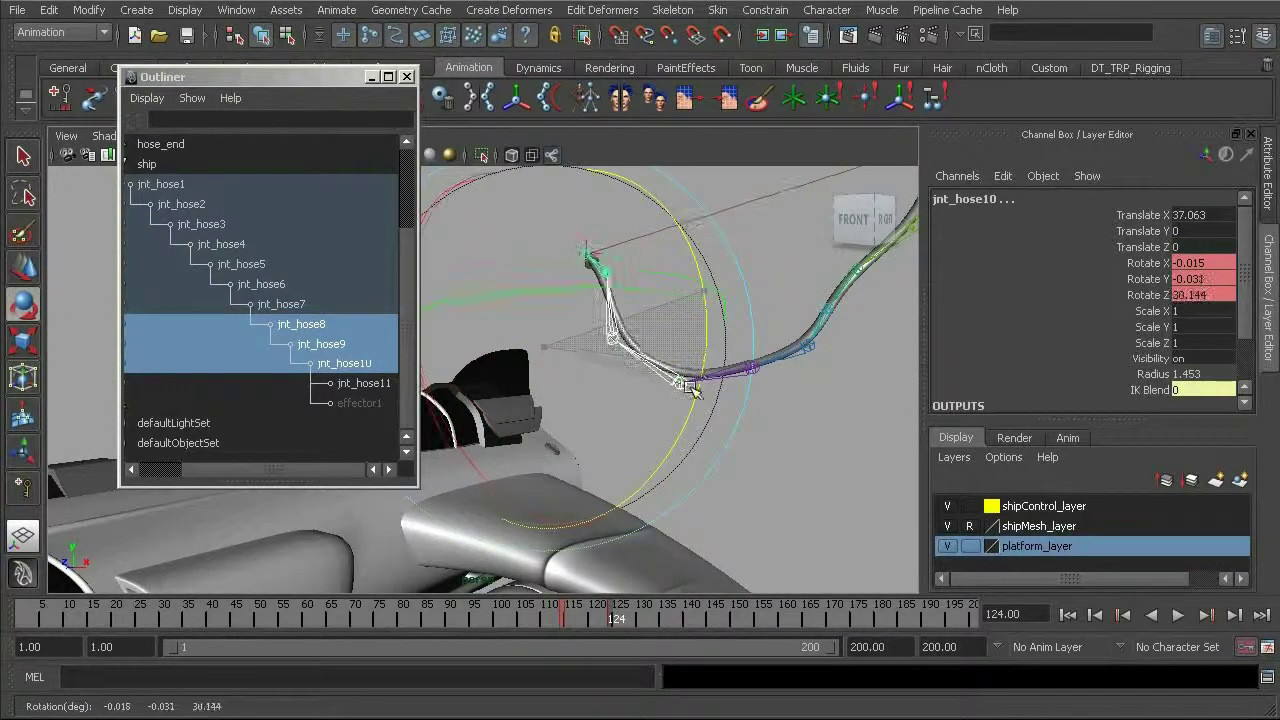
key(alt+v)
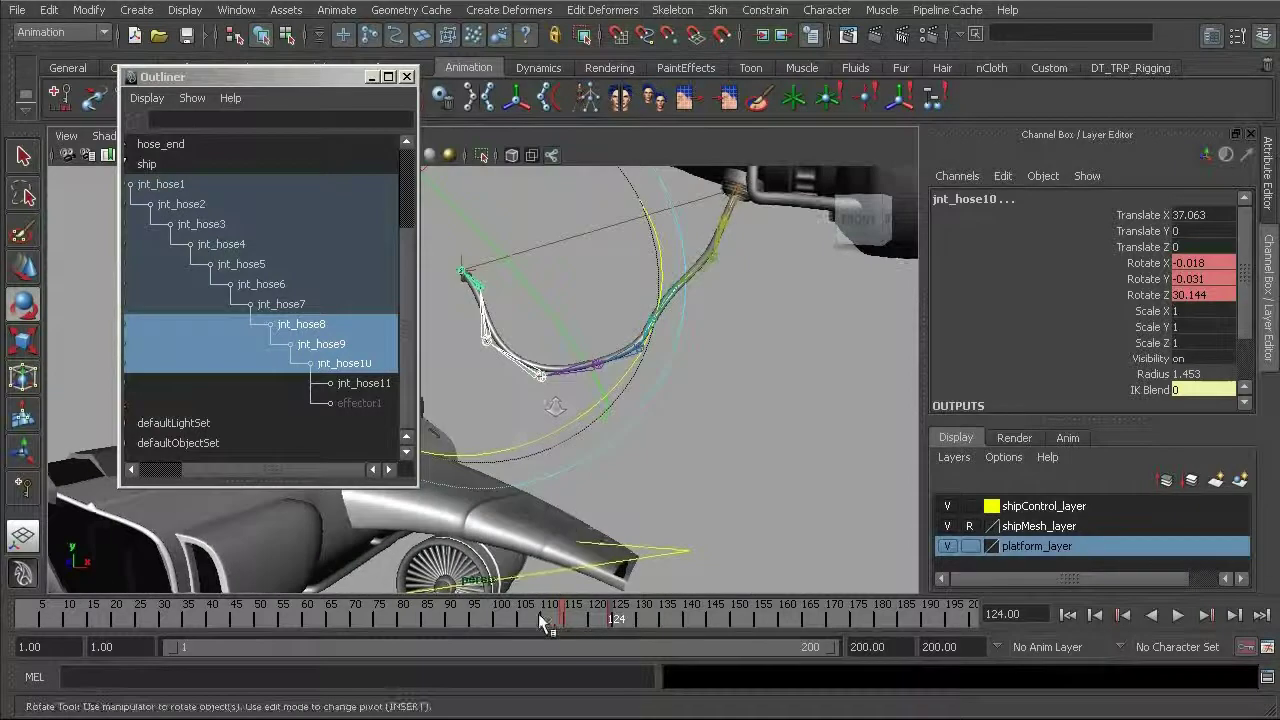
click(615, 620)
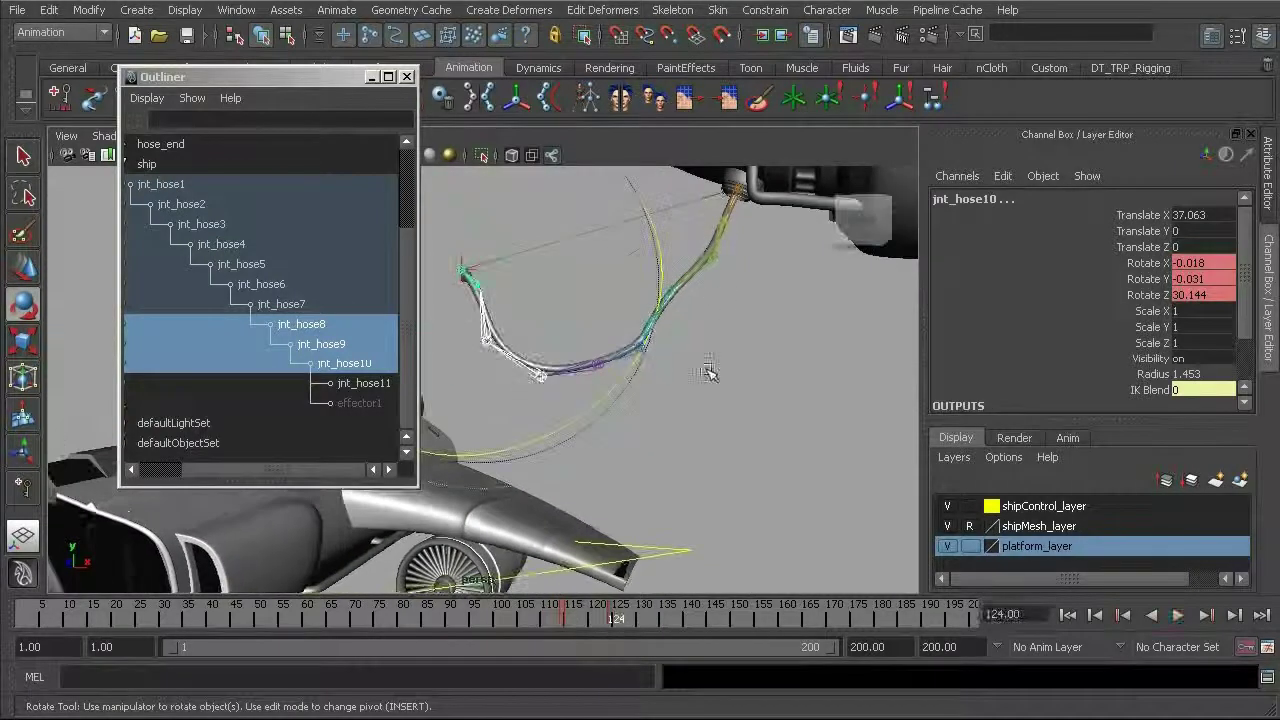
Select jnt_hose1 through jnt_hose10 one after another along the hose in the viewport
key(q)
click(726, 230)
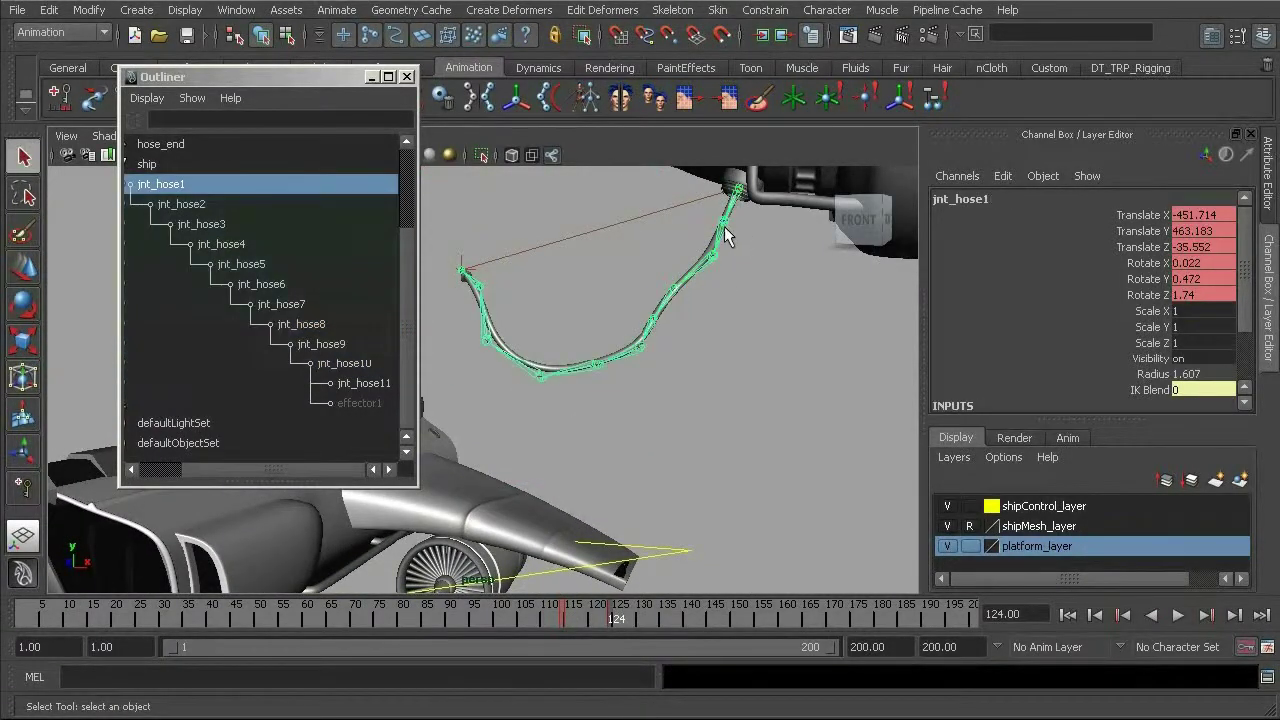
shift+click(719, 236)
shift+click(695, 265)
shift+click(669, 300)
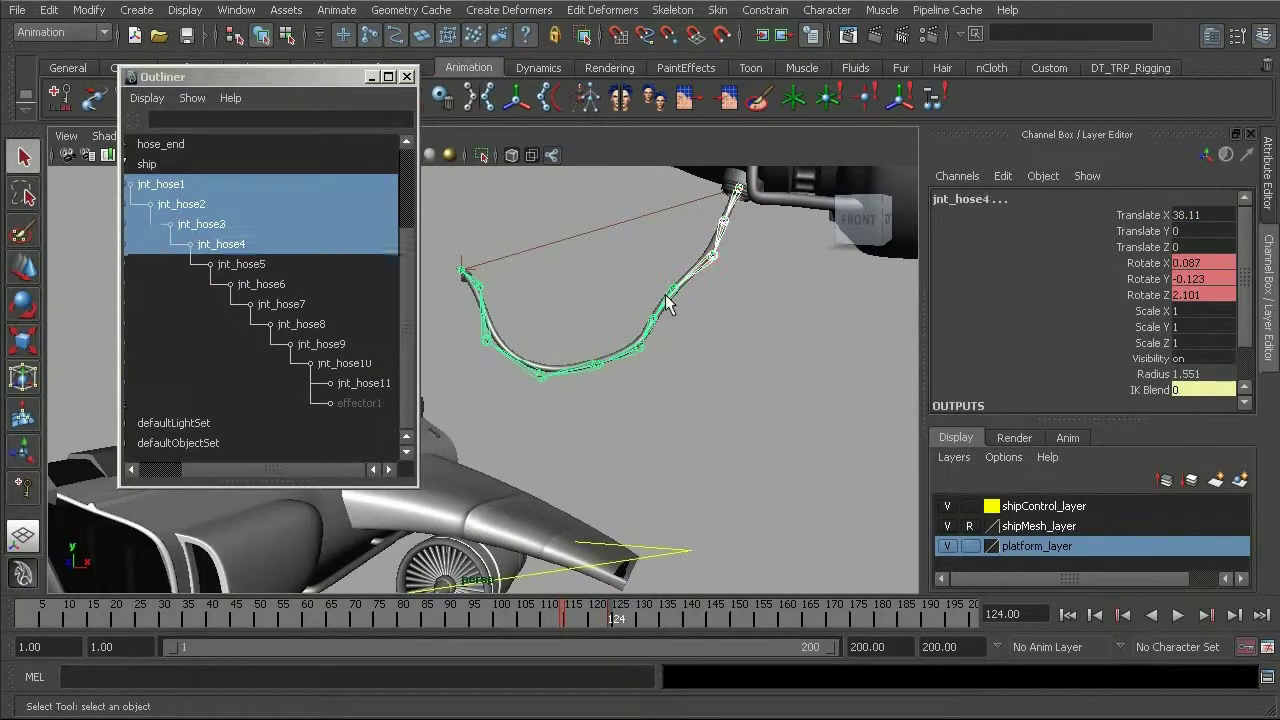
shift+click(652, 330)
shift+click(632, 356)
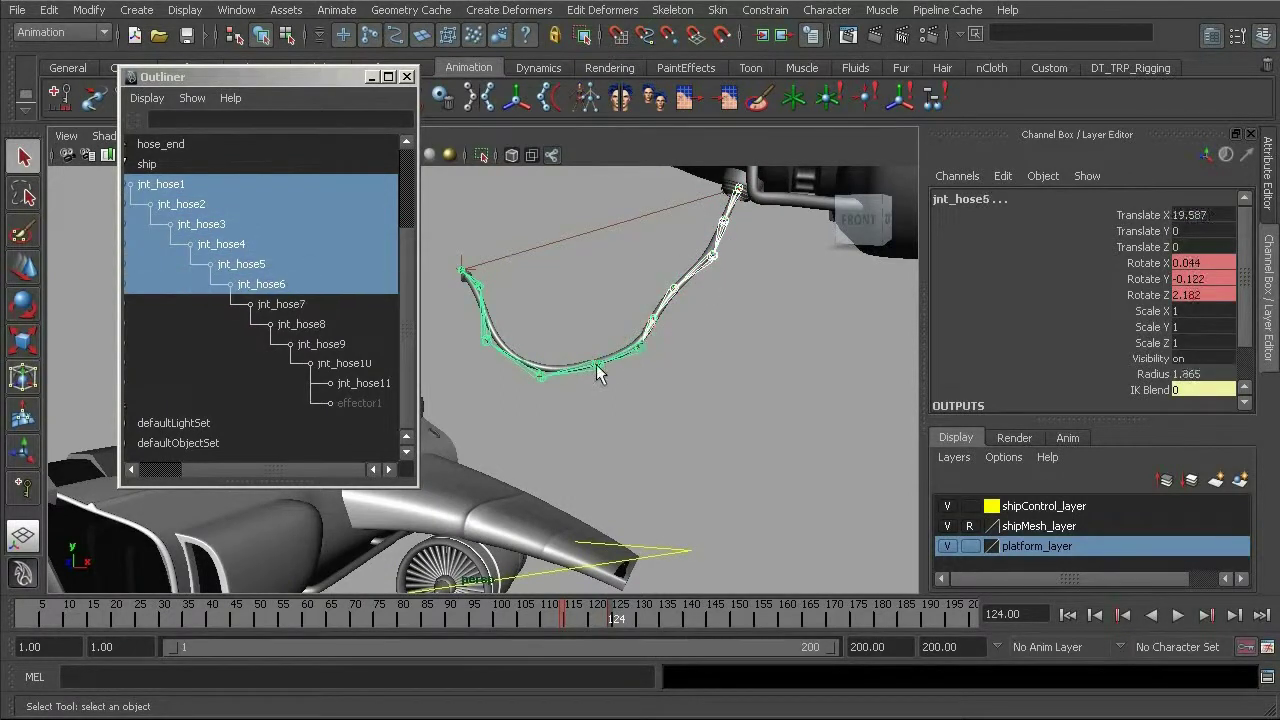
shift+click(596, 366)
shift+click(540, 374)
shift+click(485, 330)
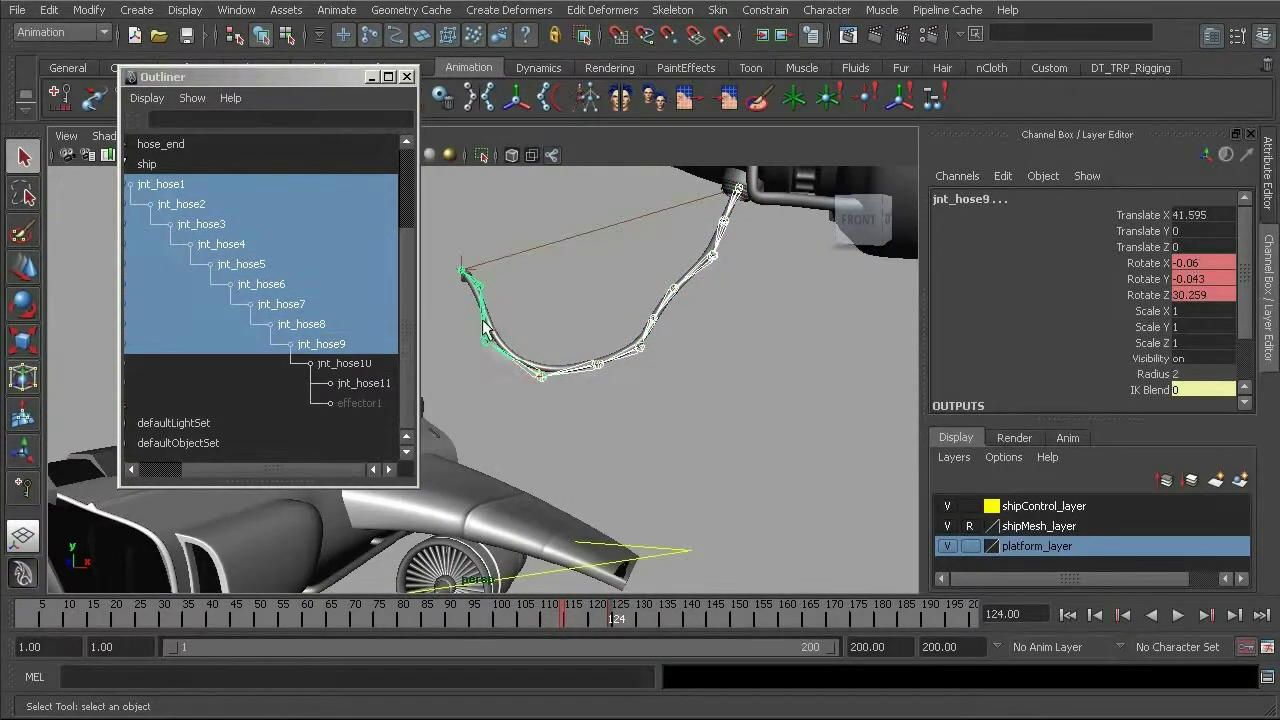
shift+click(476, 305)
At frame 144, rotate the ten selected joints to swing the hose across, with jnt_hose10 at about 2.6, 5.4, 5.8 degrees
drag(538, 620, 625, 620)
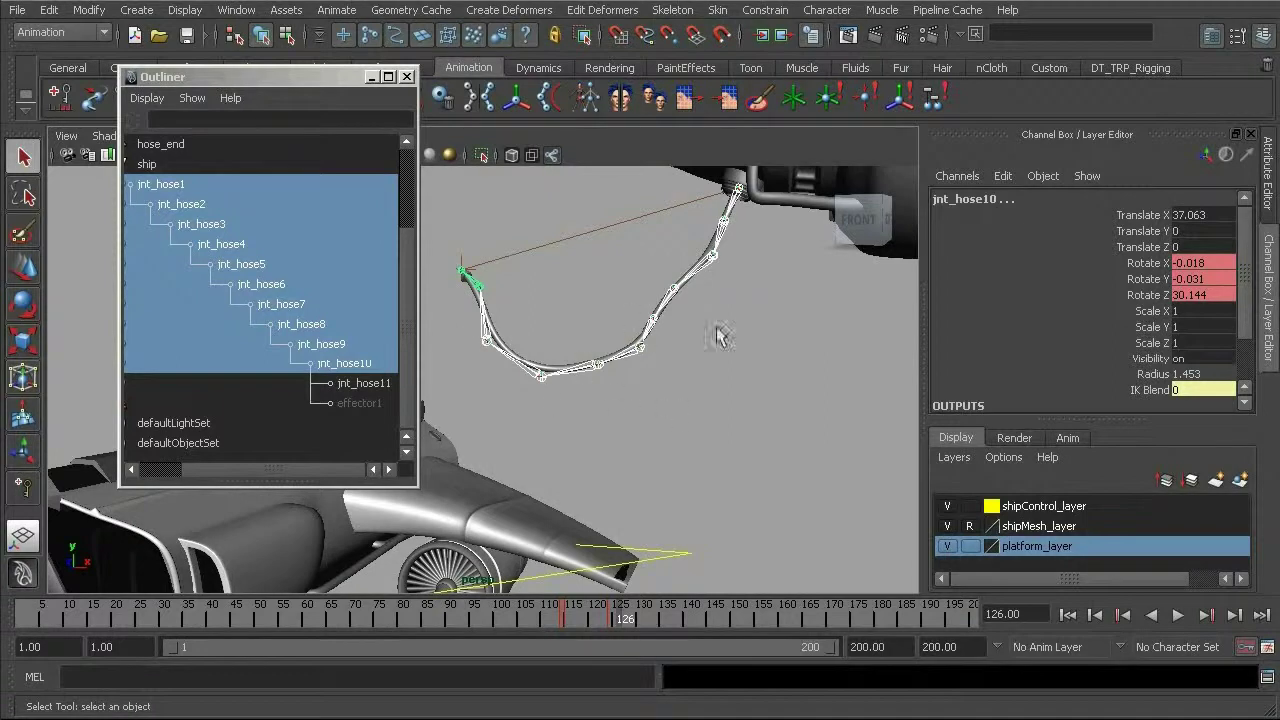
mouse_move(538, 615)
mouse_down()
mouse_move(655, 640)
mouse_move(578, 637)
mouse_move(715, 647)
mouse_move(703, 649)
mouse_up()
alt+right_drag(729, 387, 597, 363)
key(e)
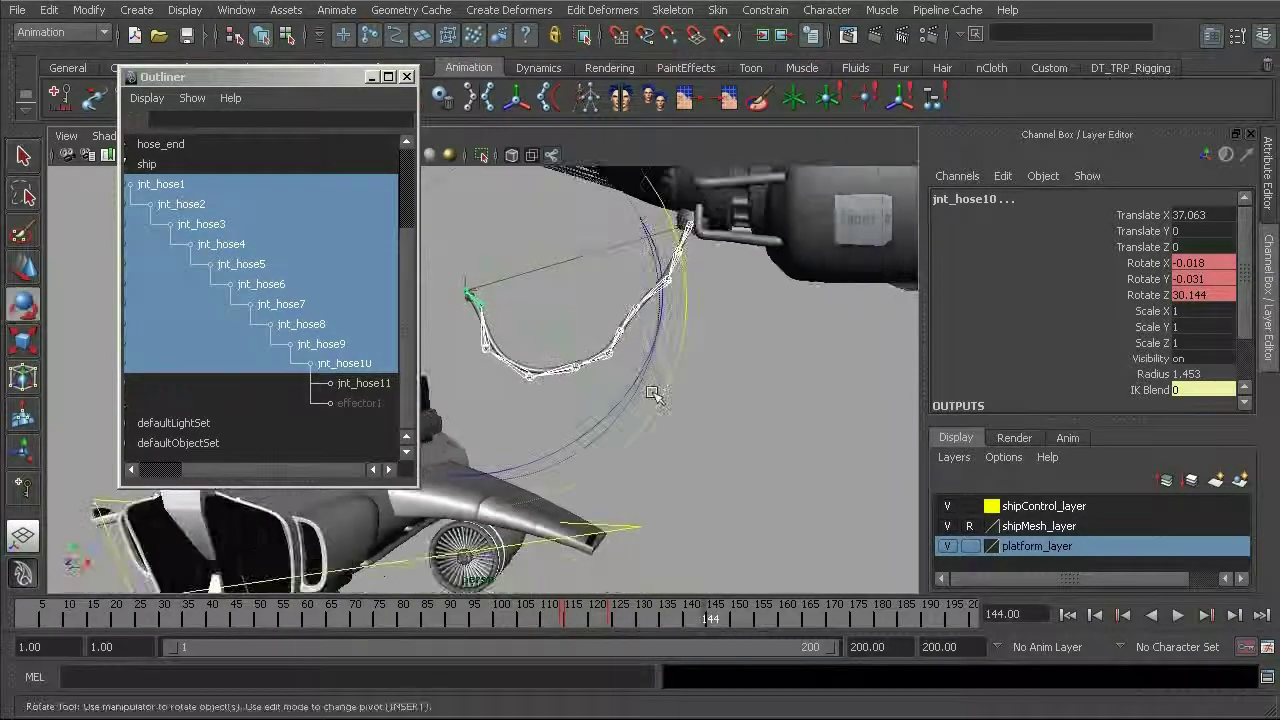
drag(545, 461, 617, 430)
alt+drag(699, 405, 594, 400)
alt+middle_drag(594, 400, 71, 290)
drag(556, 514, 545, 505)
drag(677, 480, 815, 412)
mouse_move(721, 617)
mouse_down()
mouse_move(616, 609)
mouse_move(708, 625)
mouse_up()
At frame 144, rotate jnt_hose8 to about -66.9 and jnt_hose9 to about -45.1 degrees in Z, and review the motion
alt+drag(668, 432, 464, 349)
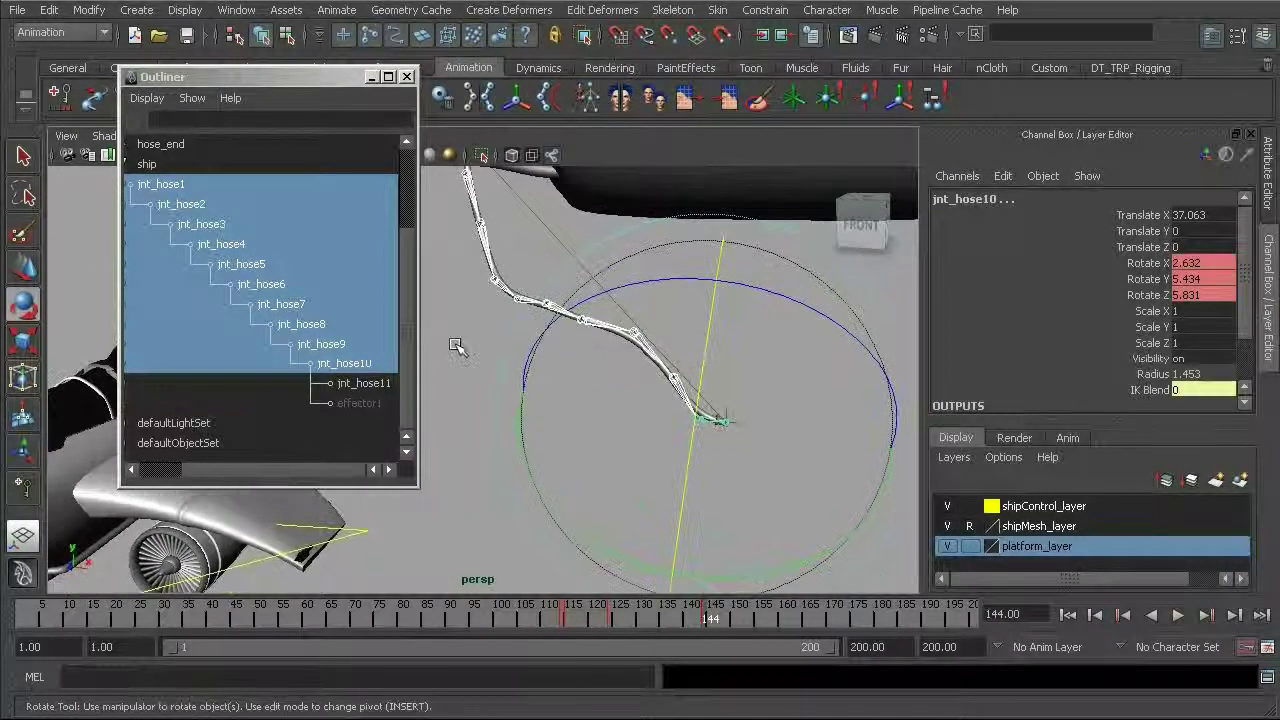
click(464, 349)
click(651, 345)
drag(817, 296, 626, 160)
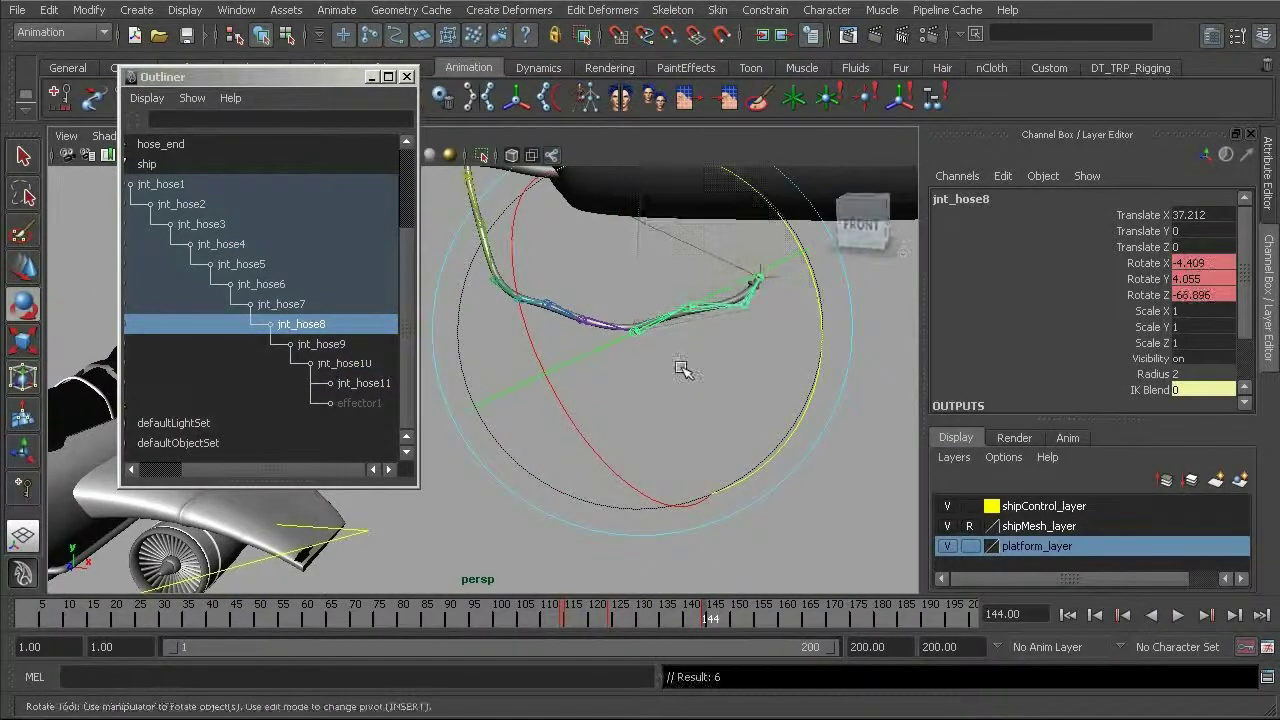
click(785, 368)
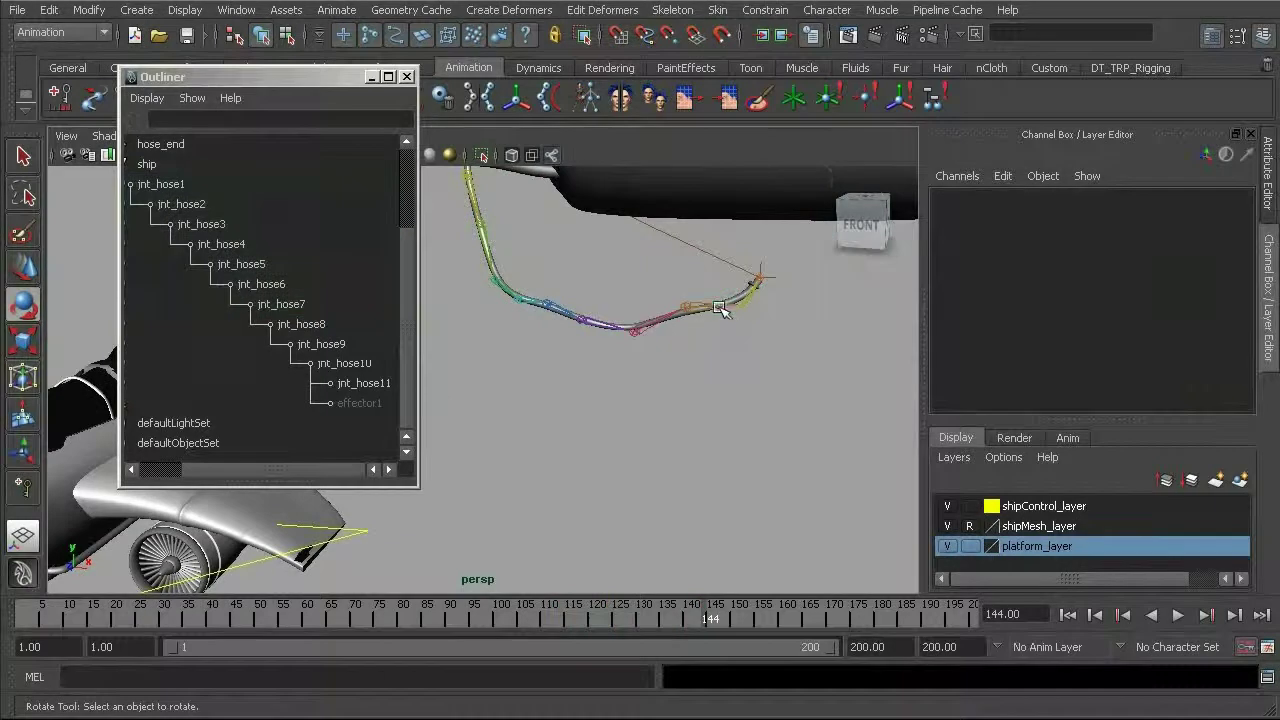
click(722, 311)
drag(535, 196, 497, 326)
key(alt+v)
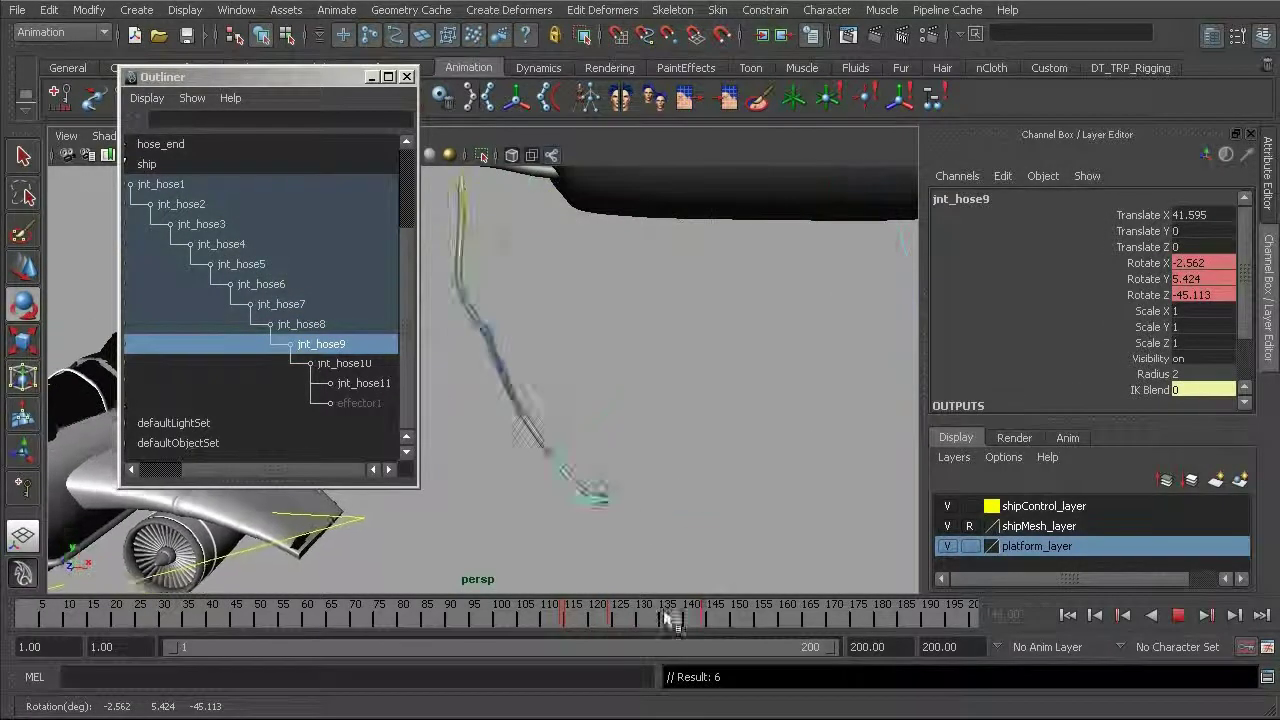
drag(659, 618, 703, 630)
Select the joint hierarchy from jnt_hose1 and remove effector1 and jnt_hose11 from the selection
alt+middle_drag(540, 328, 676, 439)
click(554, 229)
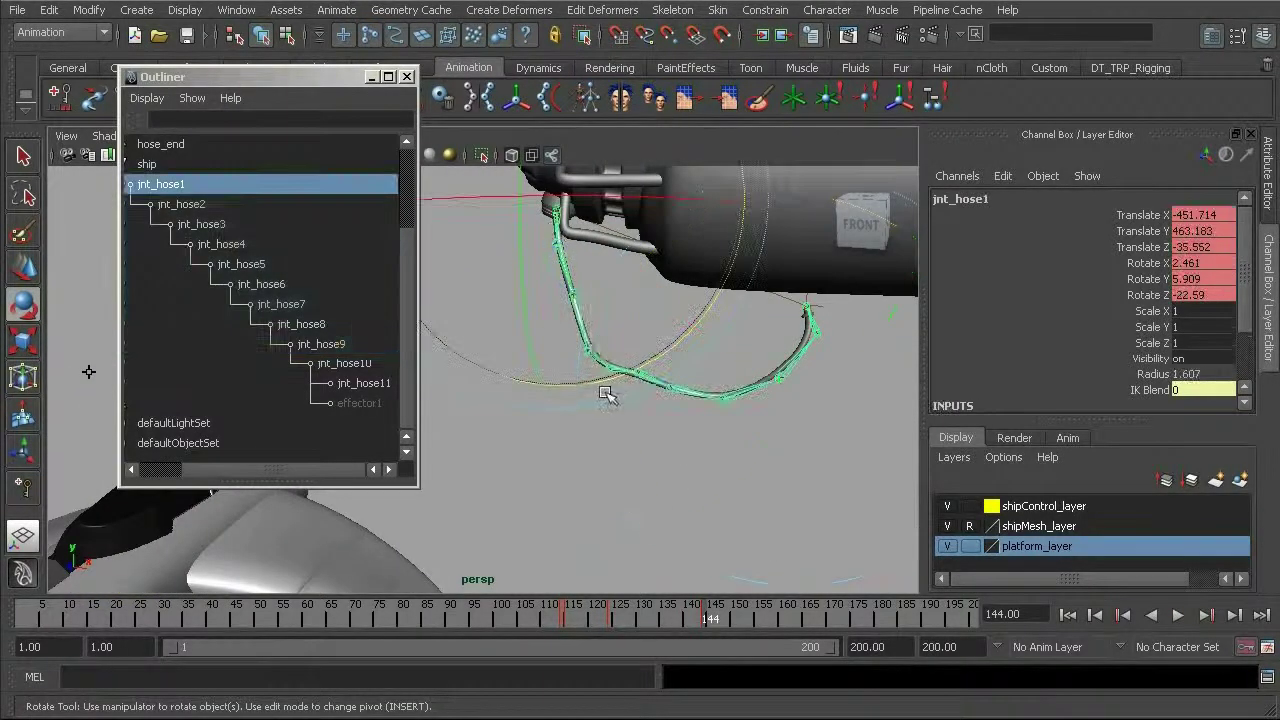
right_click(605, 424)
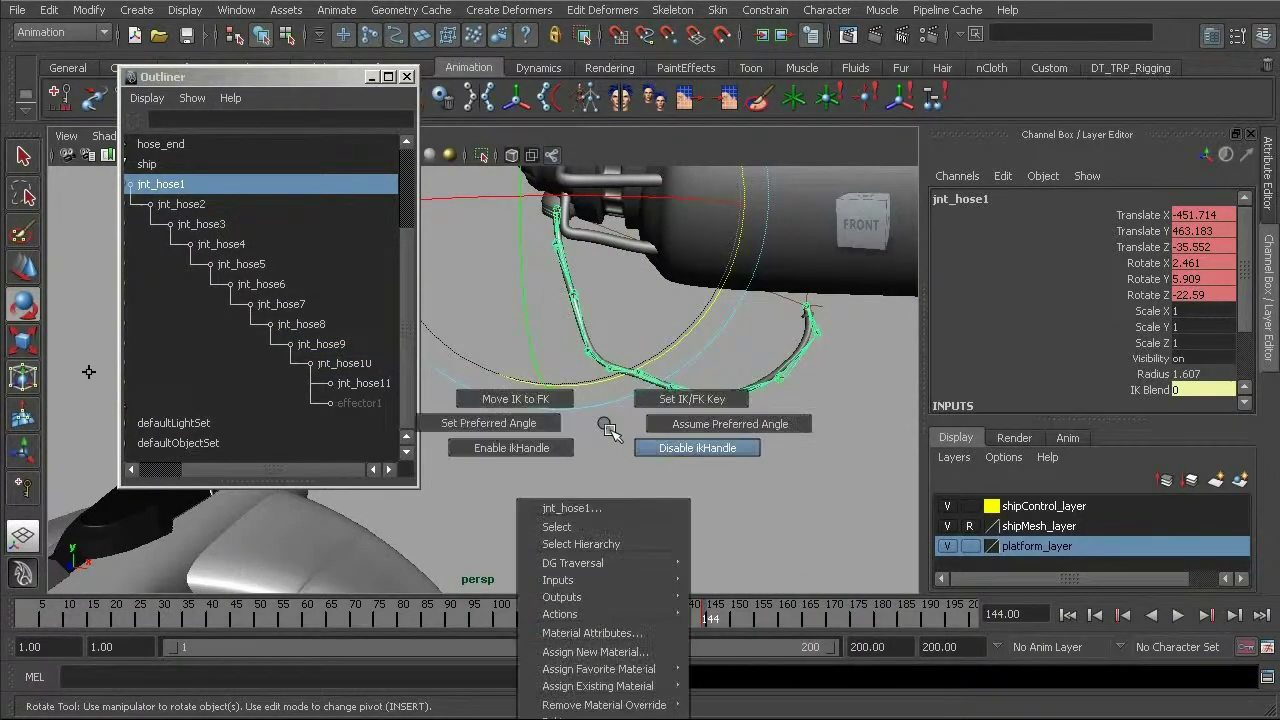
click(580, 544)
ctrl+click(350, 405)
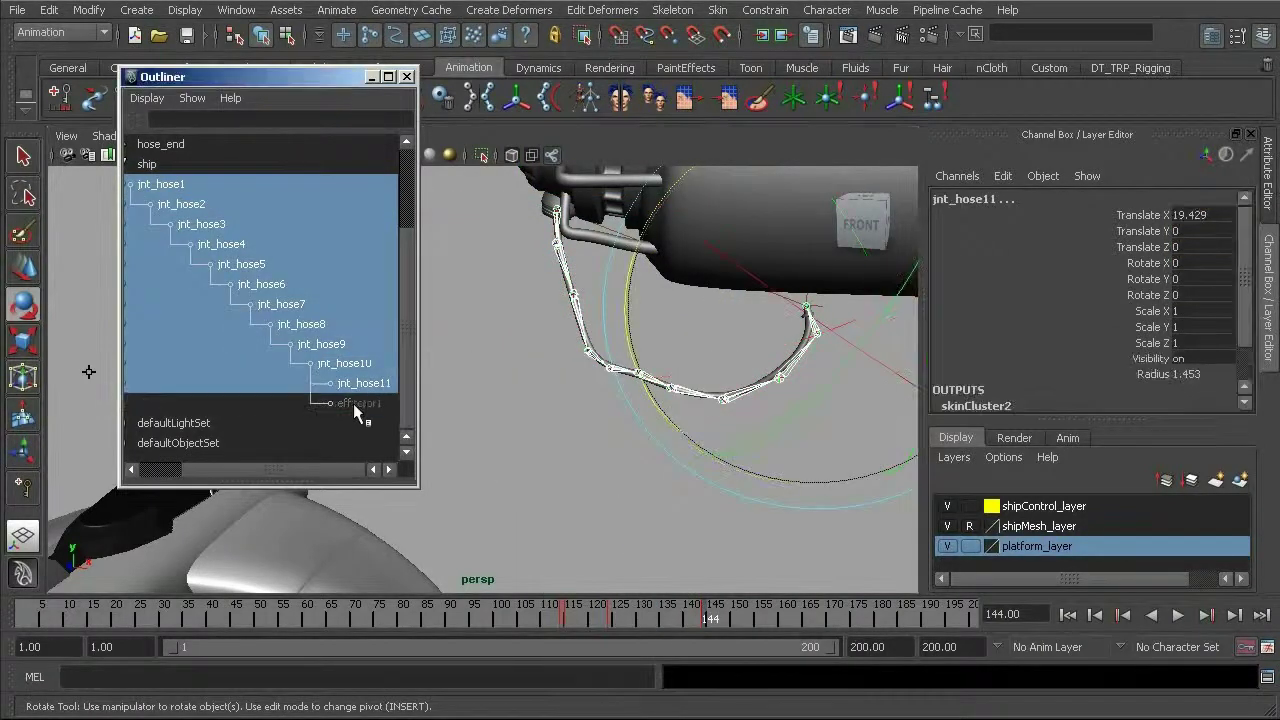
ctrl+click(362, 390)
At frame 172, rotate jnt_hose1 through jnt_hose10 to swing the hose back, with jnt_hose10 at about 6.5, -1.7, 32 degrees, and review the playback
drag(547, 600, 767, 645)
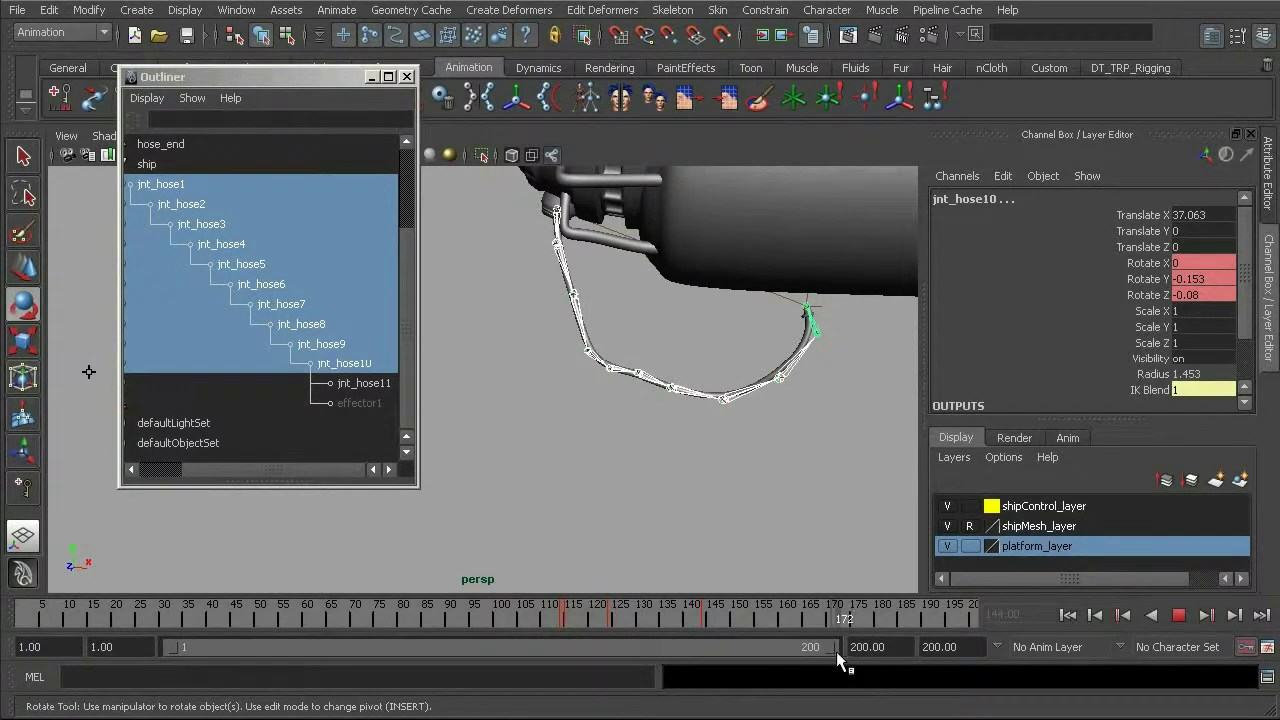
drag(836, 651, 836, 651)
alt+middle_drag(681, 398, 698, 382)
drag(752, 467, 623, 390)
alt+drag(541, 410, 630, 421)
alt+drag(620, 376, 638, 556)
click(540, 619)
key(alt+v)
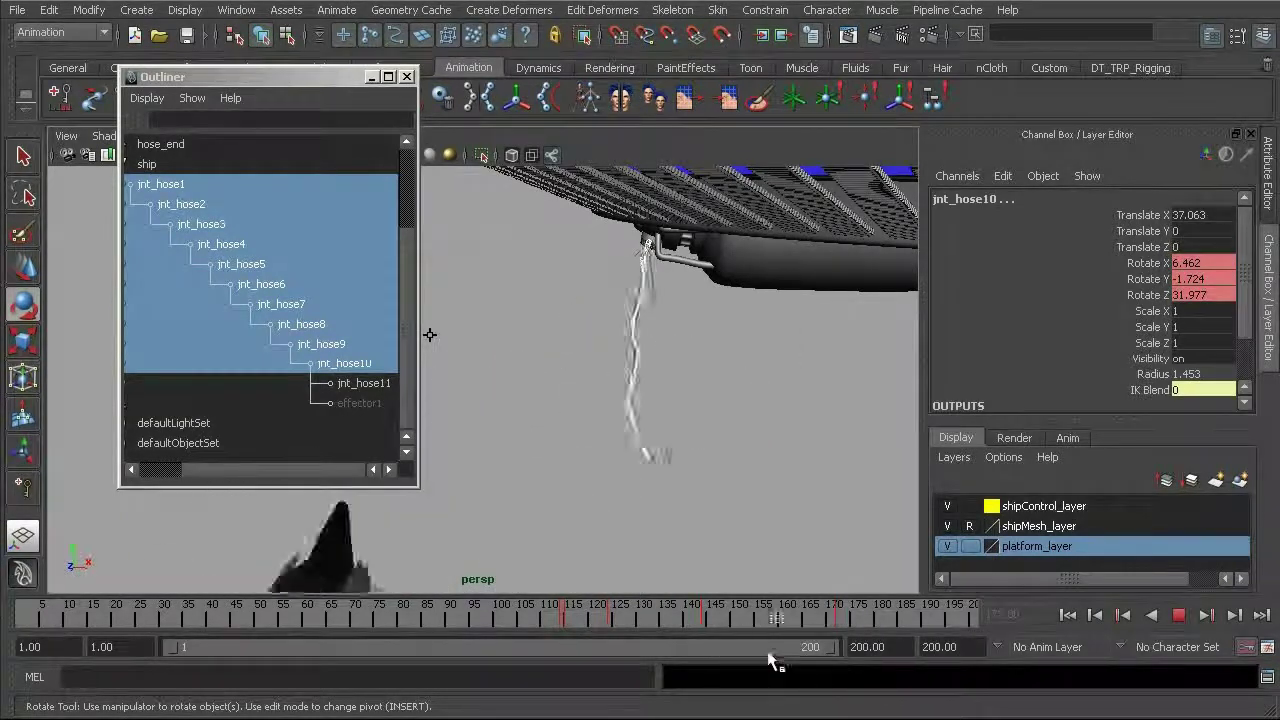
drag(841, 656, 836, 656)
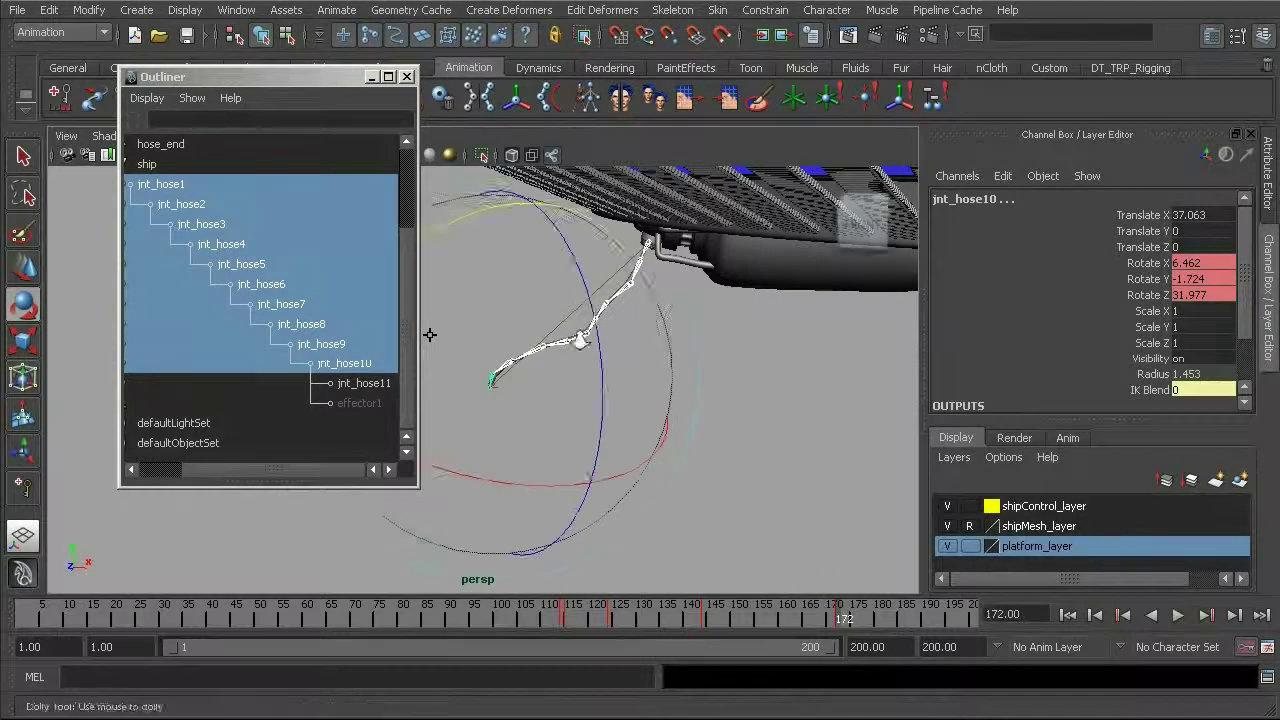
Rotate a single joint near the hose's free end at frame 172 to bend the tip up toward horizontal
alt+right_drag(585, 341, 811, 414)
click(638, 336)
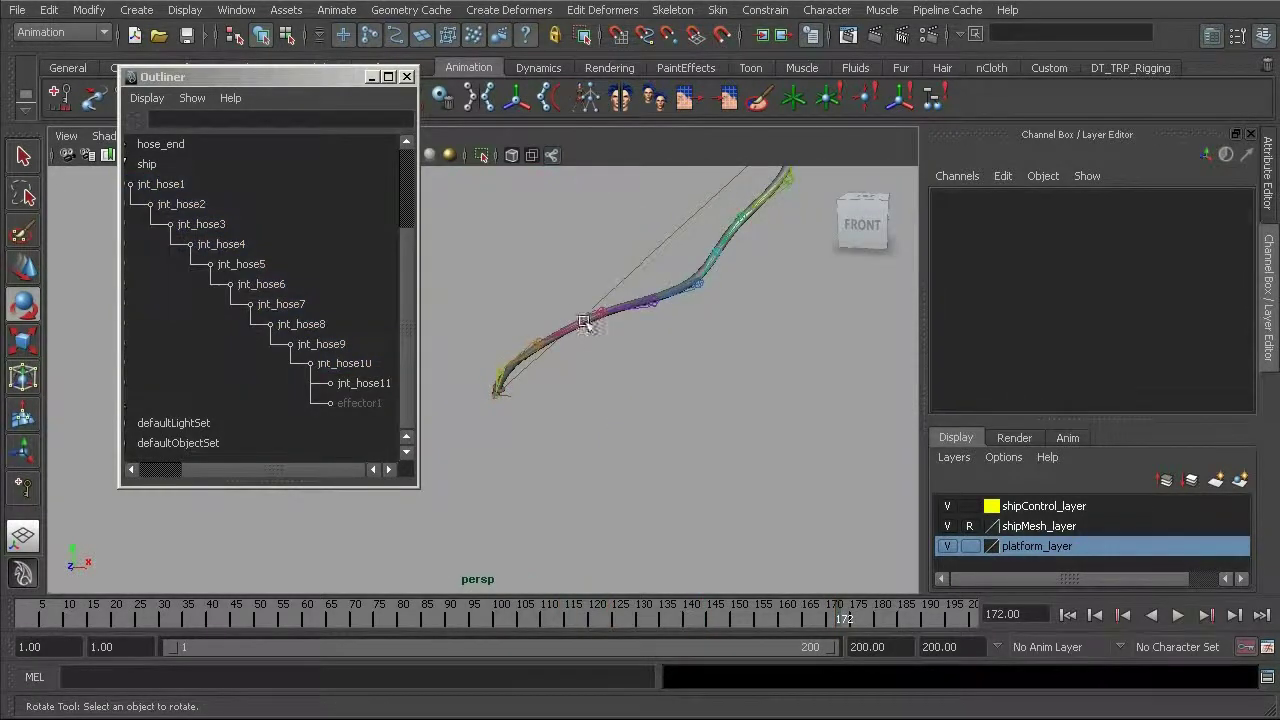
click(580, 312)
drag(768, 393, 710, 543)
alt+right_drag(776, 382, 770, 412)
click(822, 427)
alt+middle_drag(690, 361, 677, 443)
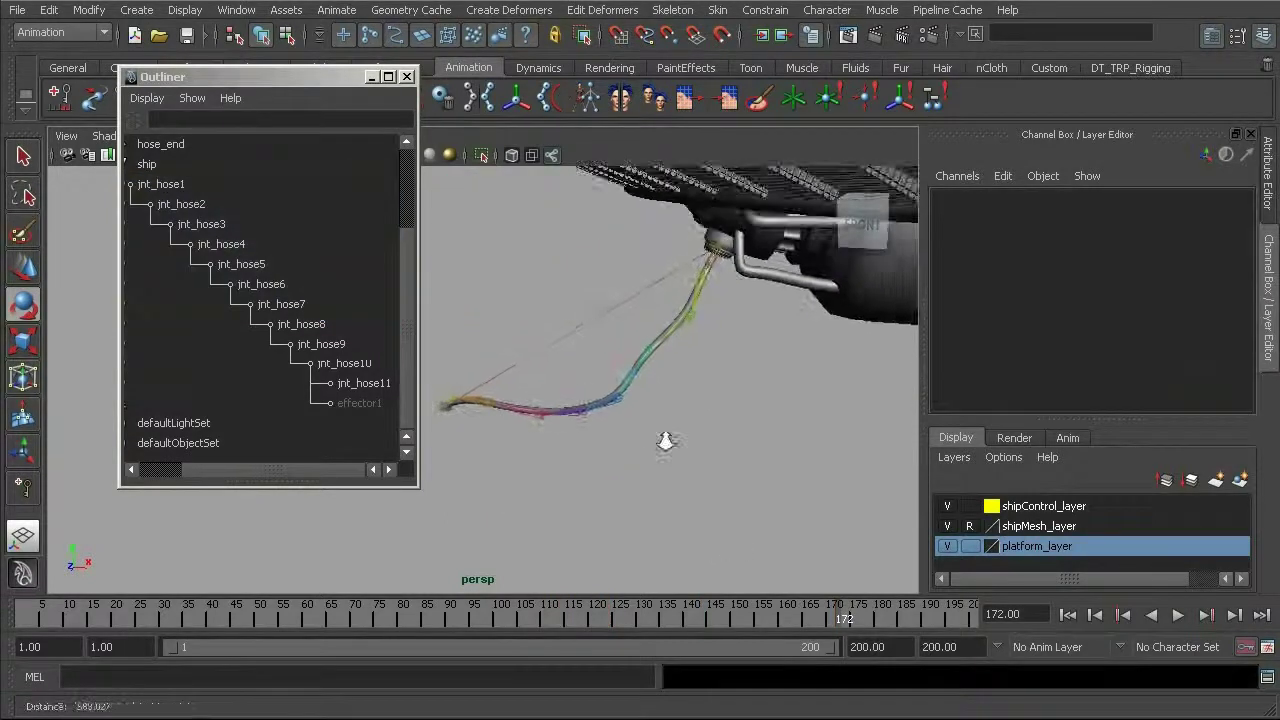
Reselect the hose hierarchy from its root joint, leaving out effector1 and jnt_hose11
click(709, 258)
right_drag(692, 490, 745, 606)
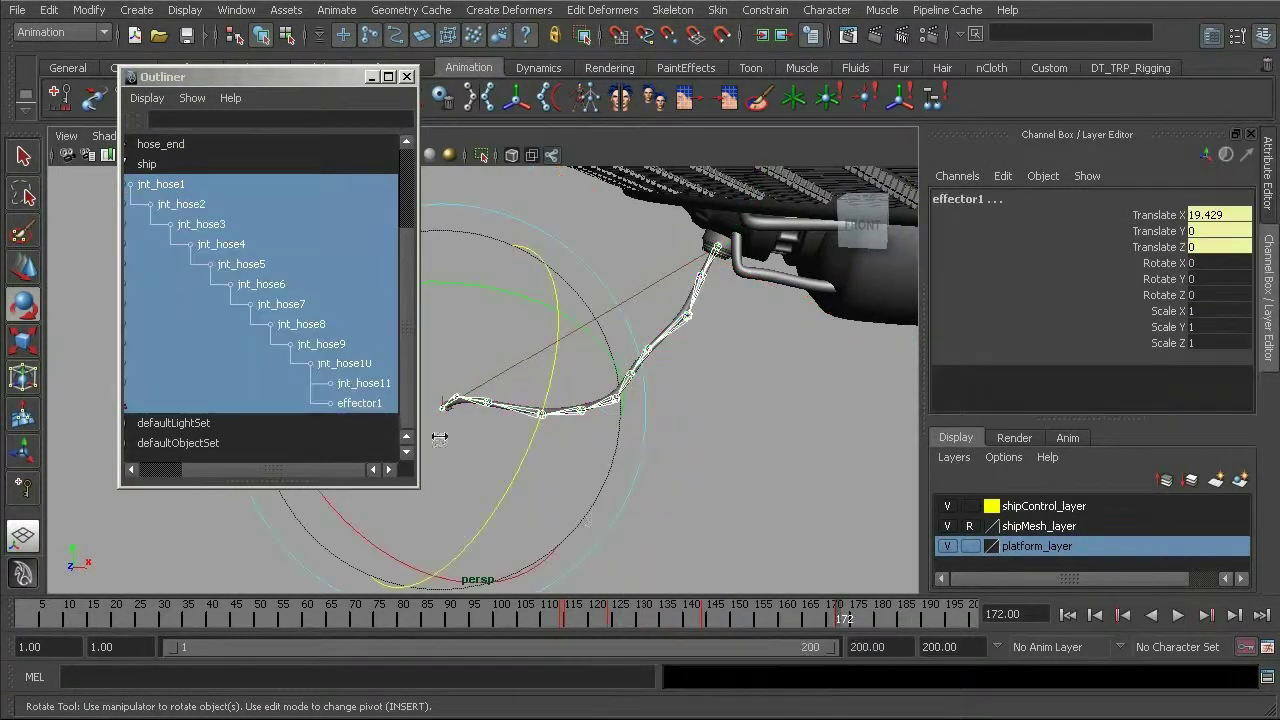
ctrl+click(360, 403)
ctrl+click(363, 384)
At frame 194, rotate the ten selected joints to swing the hose forward, with jnt_hose10 at about 8.1, 4.1, 7.4 degrees
alt+drag(697, 434, 740, 525)
drag(848, 614, 796, 620)
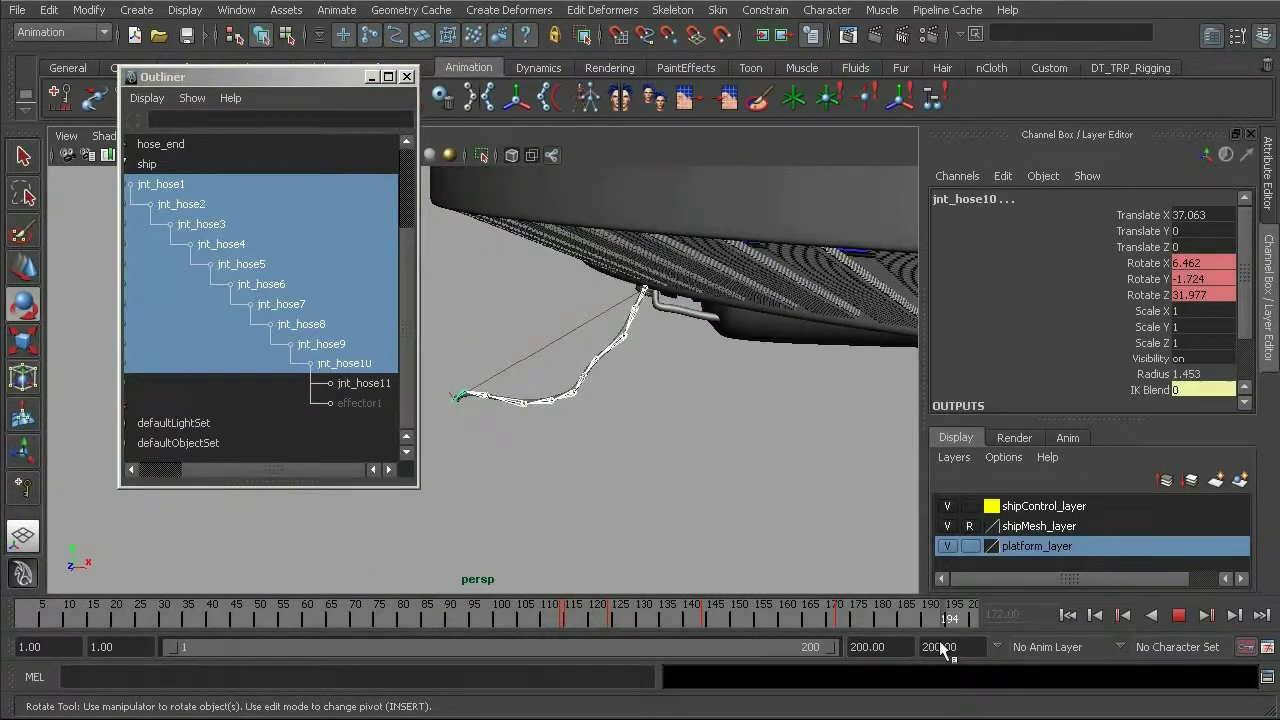
drag(937, 638, 945, 640)
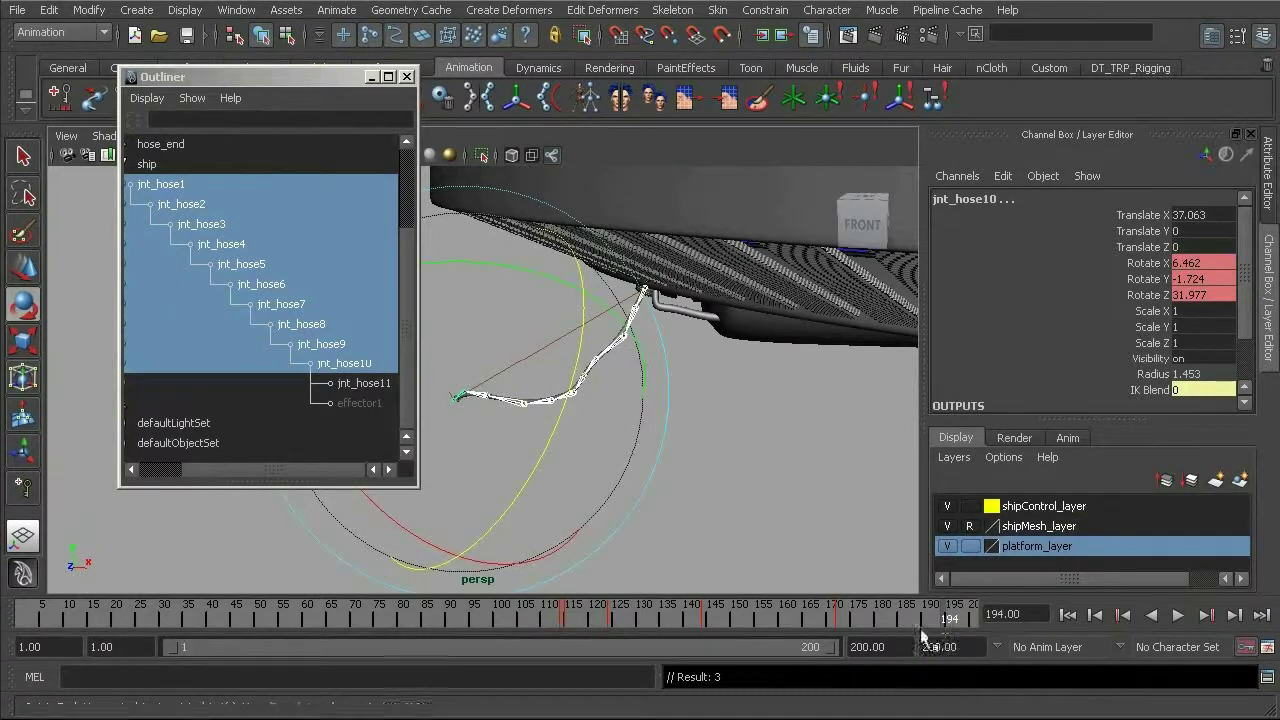
drag(521, 487, 703, 360)
mouse_move(662, 455)
mouse_down()
mouse_move(654, 447)
mouse_move(681, 452)
mouse_up()
drag(845, 372, 849, 381)
alt+drag(800, 494, 647, 442)
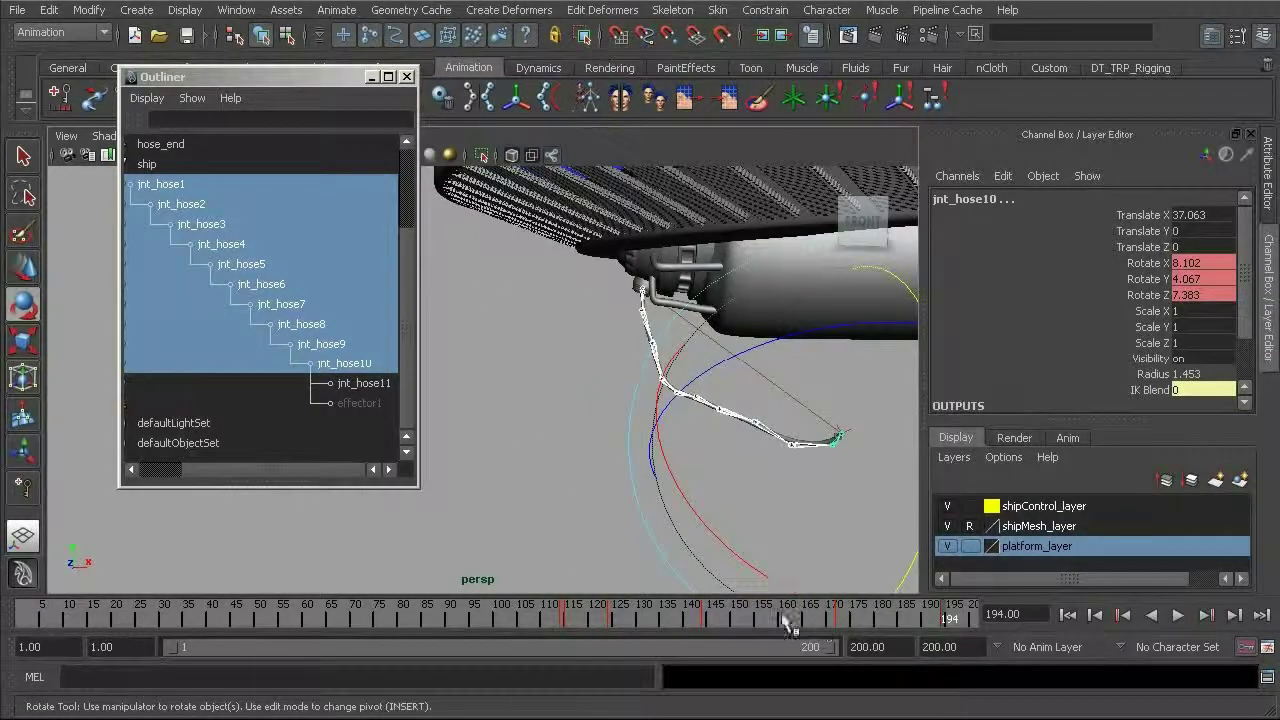
Play back the swing around frame 194 and move the current time to frame 200
key(alt+v)
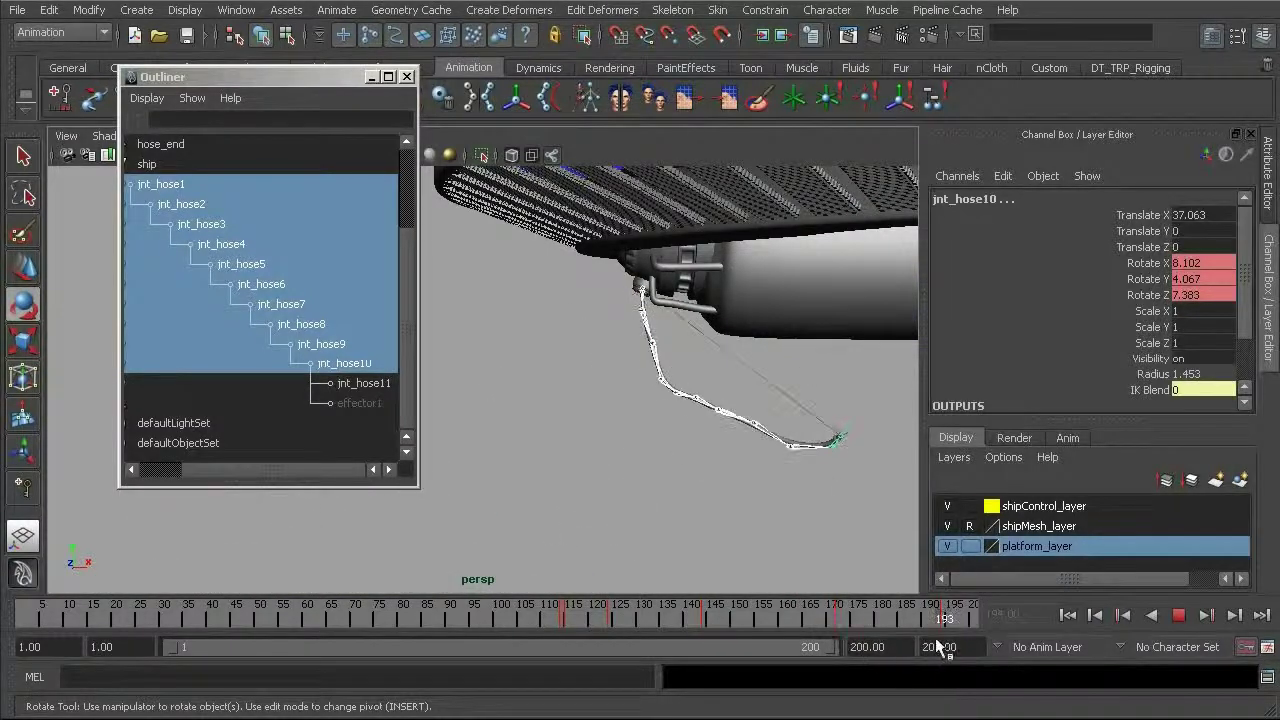
mouse_move(861, 642)
mouse_down()
mouse_move(713, 618)
mouse_move(787, 628)
mouse_move(580, 622)
mouse_move(812, 655)
mouse_move(942, 657)
mouse_up()
alt+drag(620, 362, 757, 551)
drag(668, 620, 985, 645)
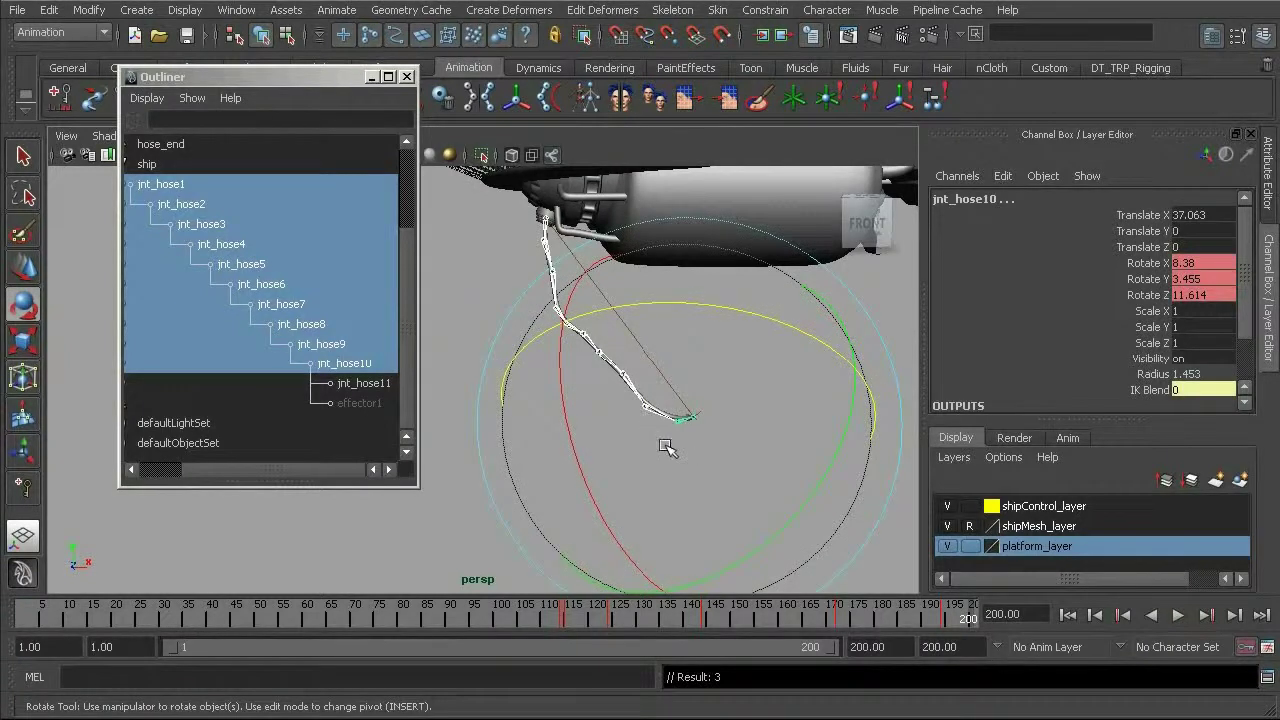
At frame 200, rotate the ten selected hose joints slightly to settle the swing, with jnt_hose10's Rotate Z at about 12 degrees
drag(683, 304, 686, 306)
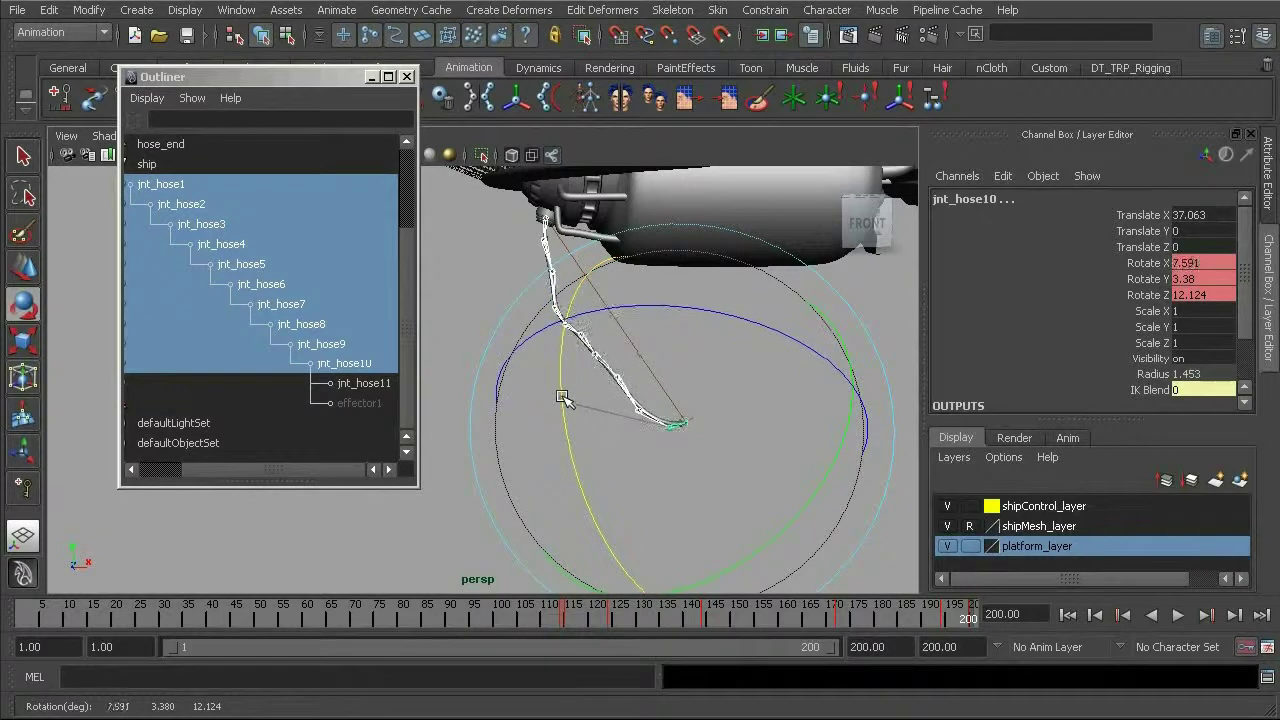
drag(562, 407, 567, 390)
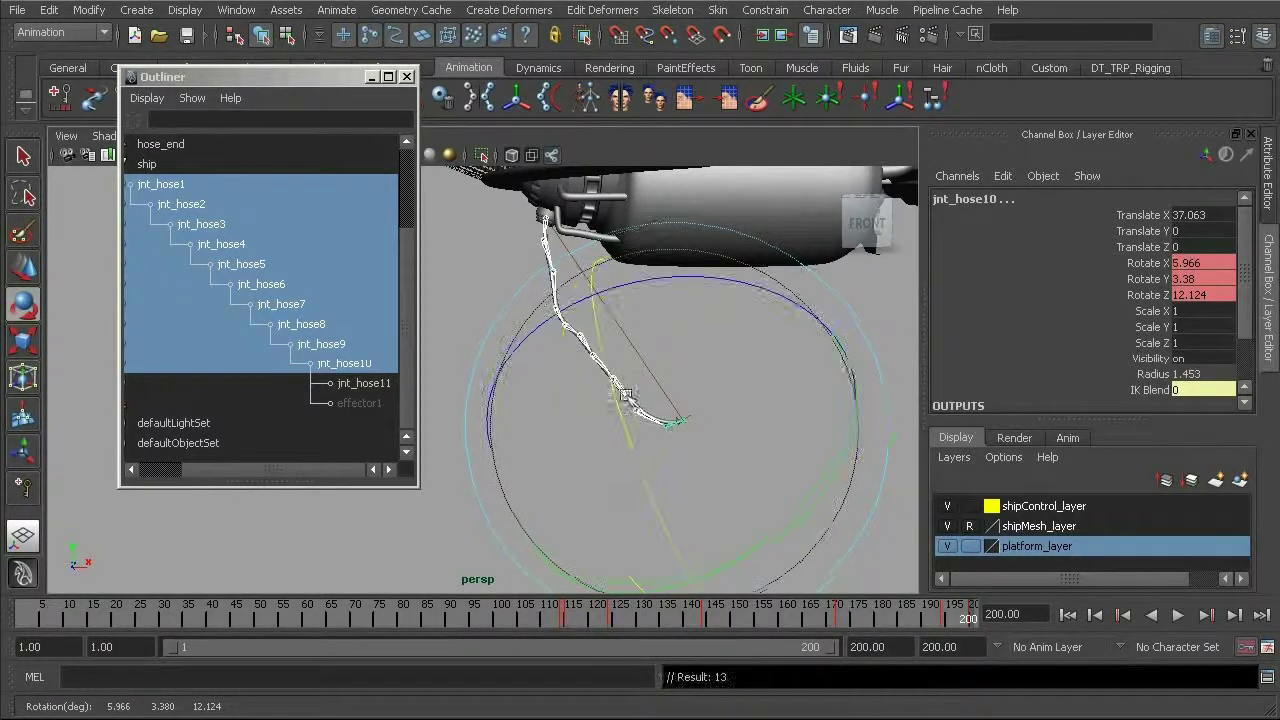
drag(856, 428, 856, 431)
Scrub back through the hose's swing and play the animation to review its motion
drag(972, 614, 534, 612)
click(1177, 615)
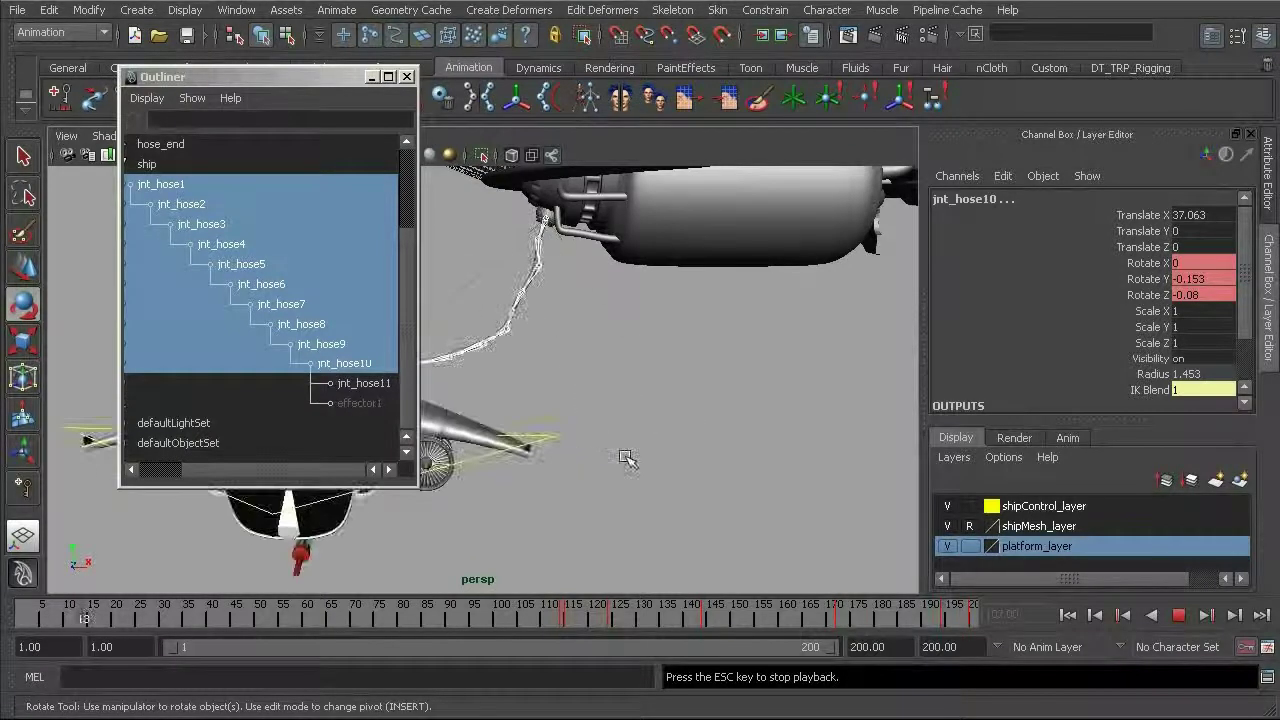
click(1179, 616)
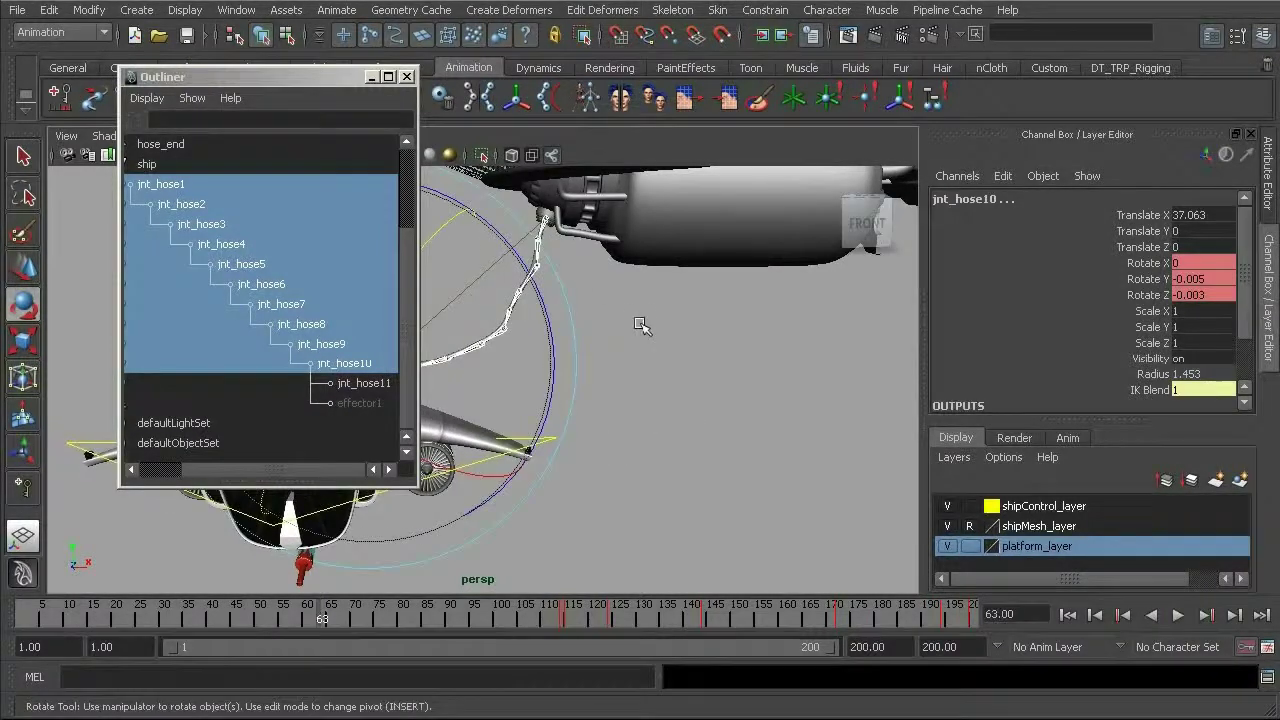
Close the Outliner and open the Graph Editor for the selected hose joints, placing its window over the lower part of the viewport
click(406, 77)
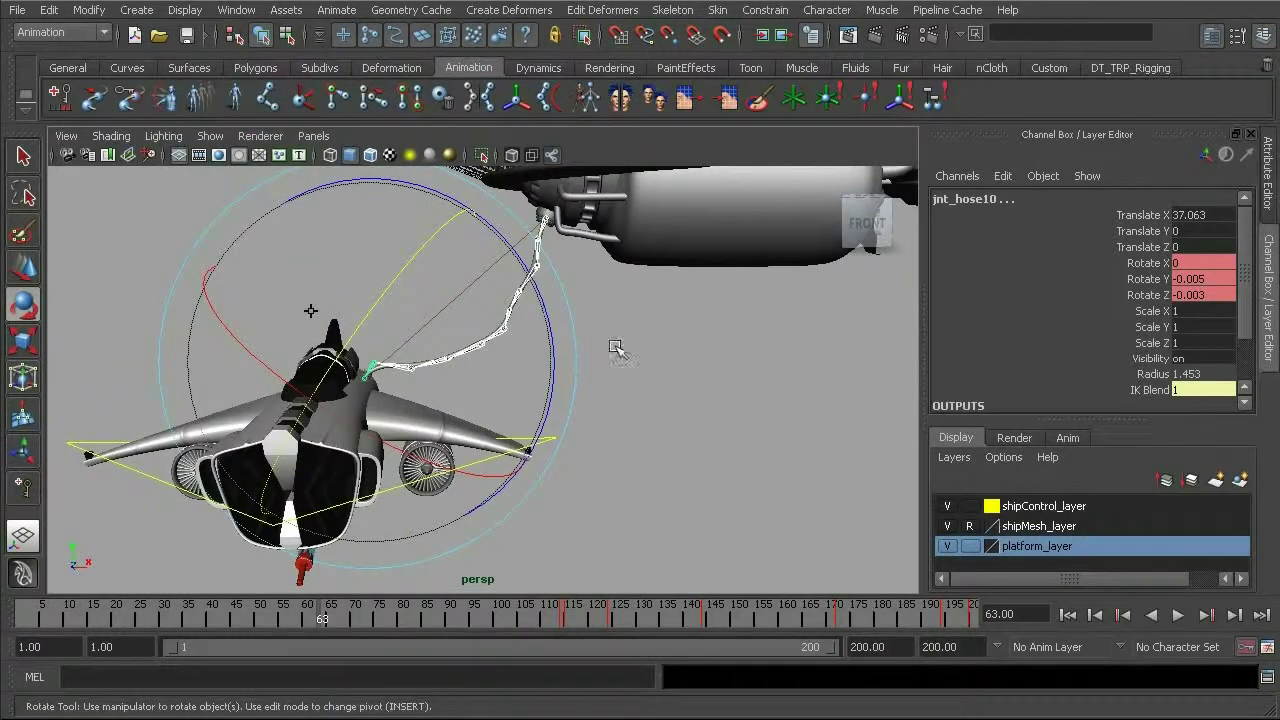
alt+middle_drag(615, 347, 611, 414)
alt+drag(594, 386, 566, 389)
alt+right_drag(566, 389, 691, 417)
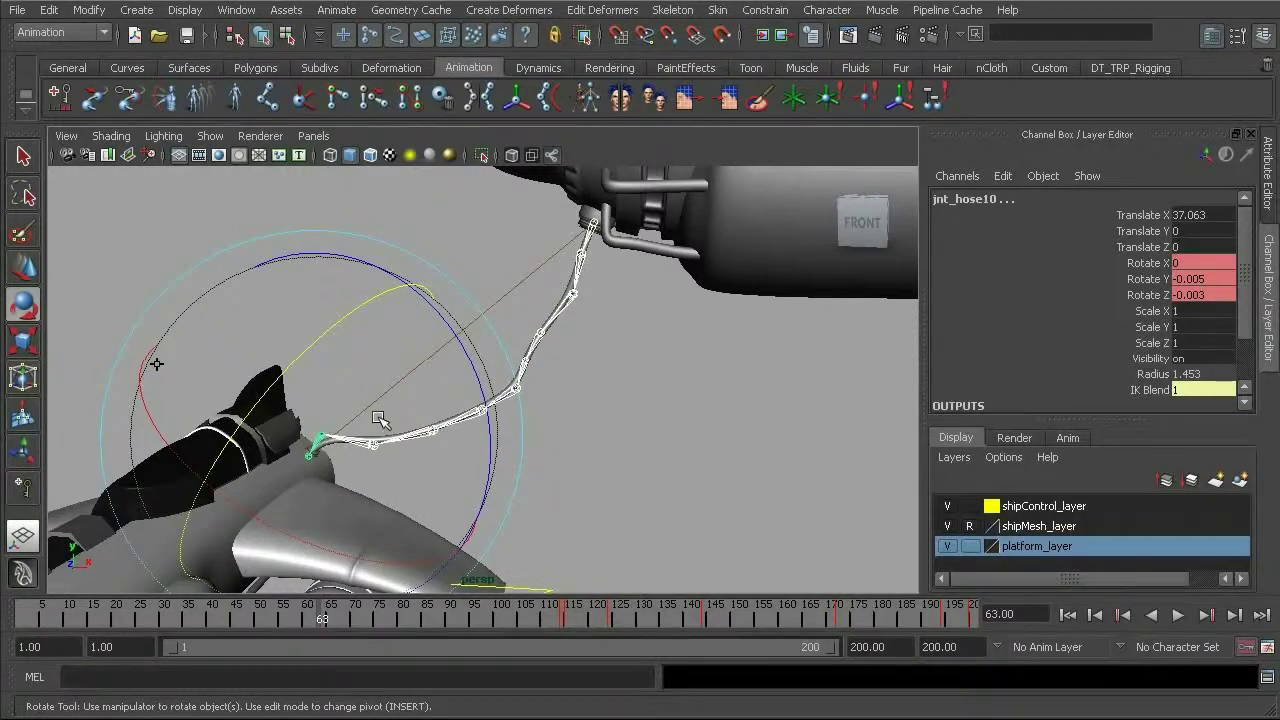
alt+drag(412, 407, 434, 371)
key(q)
alt+middle_drag(435, 345, 424, 325)
click(237, 10)
mouse_move(370, 78)
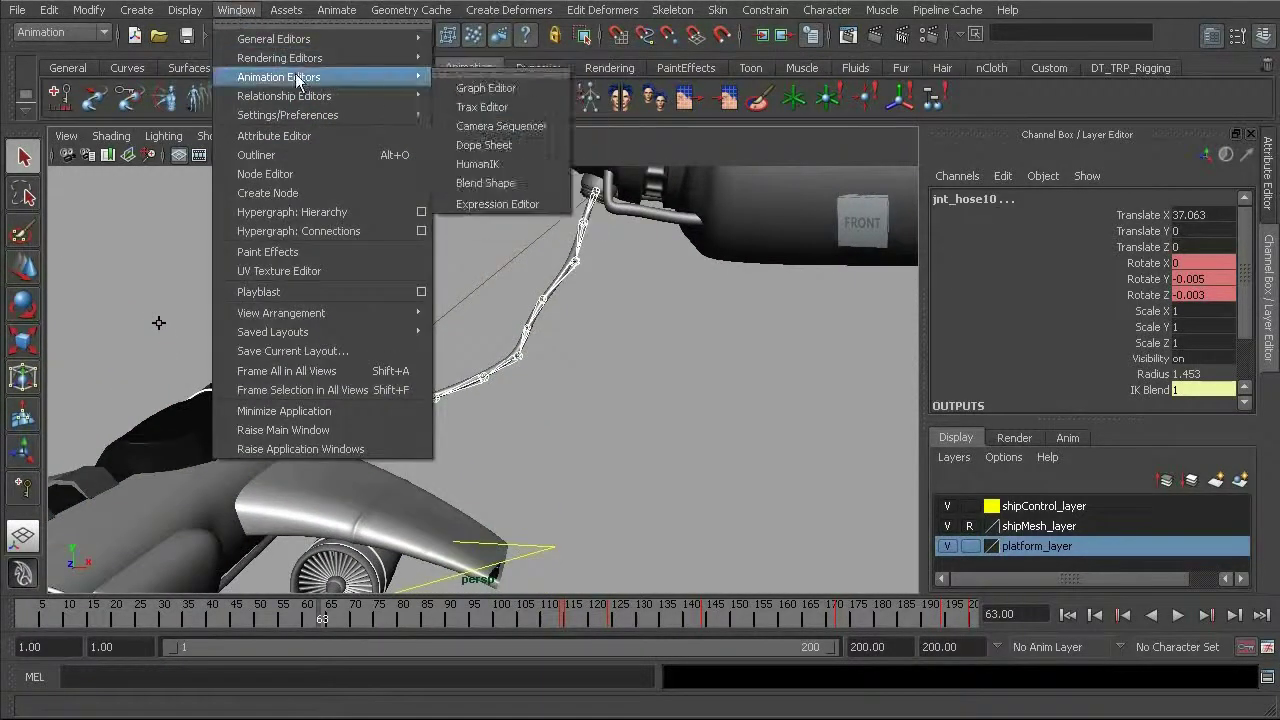
click(462, 90)
drag(590, 52, 738, 308)
alt+drag(158, 323, 132, 322)
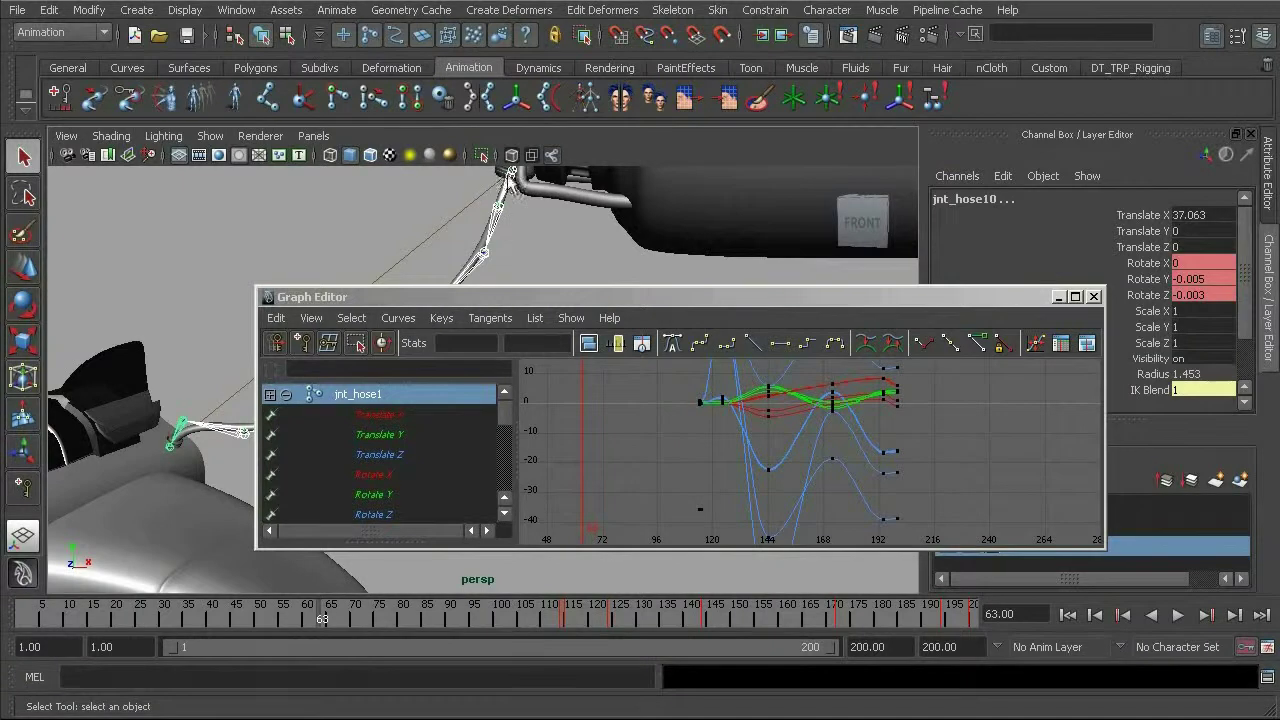
Deselect jnt_hose1 and frame the rotation curves of the remaining joints around frames 108 to 200 in the Graph Editor
click(509, 173)
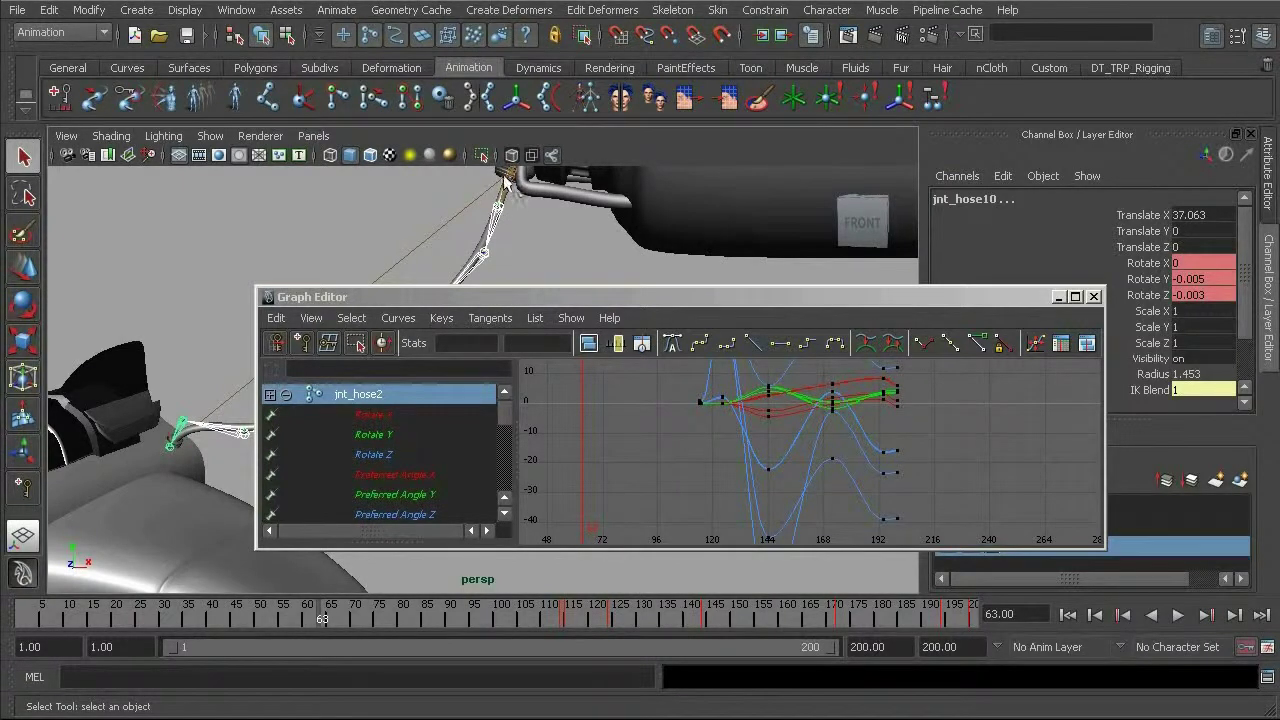
alt+right_drag(771, 517, 702, 478)
alt+middle_drag(743, 480, 651, 469)
key(a)
scroll(709, 428, down, 3)
alt+middle_drag(702, 424, 596, 434)
Go to frame 124 and shift the keys of jnt_hose2 to jnt_hose10 from that frame onward one frame later
drag(592, 405, 593, 455)
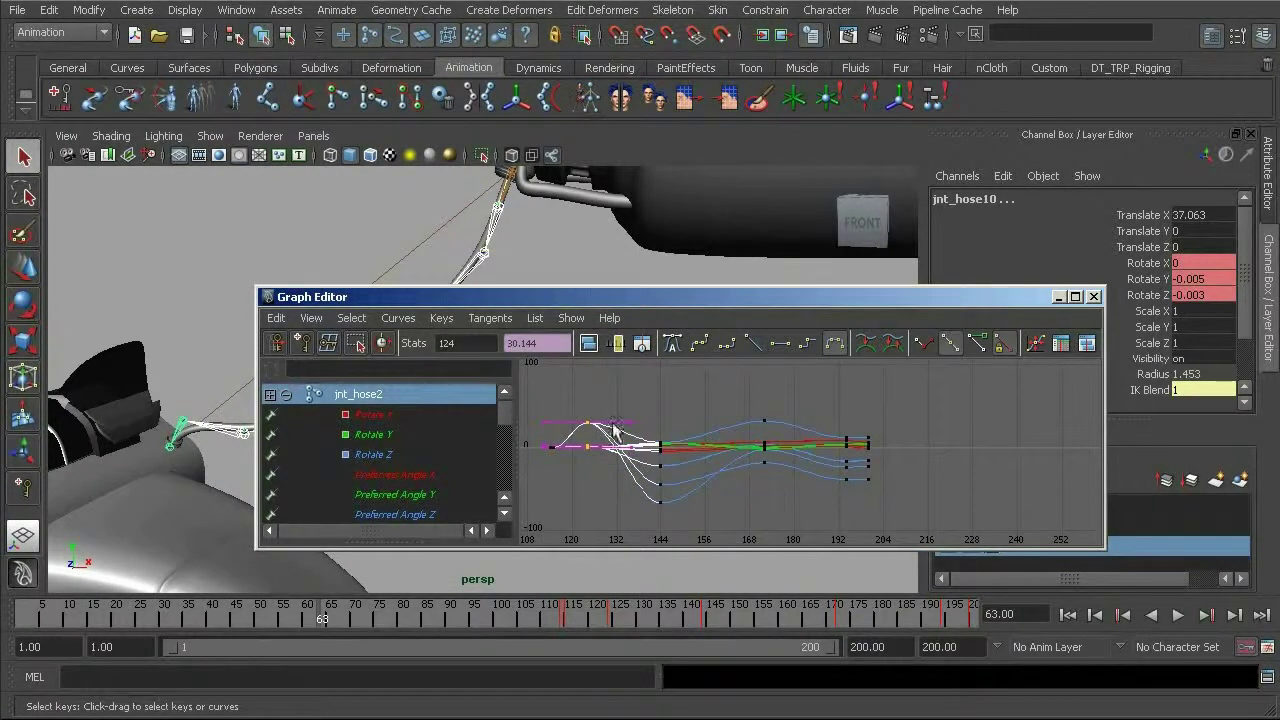
drag(543, 625, 612, 625)
drag(588, 388, 694, 486)
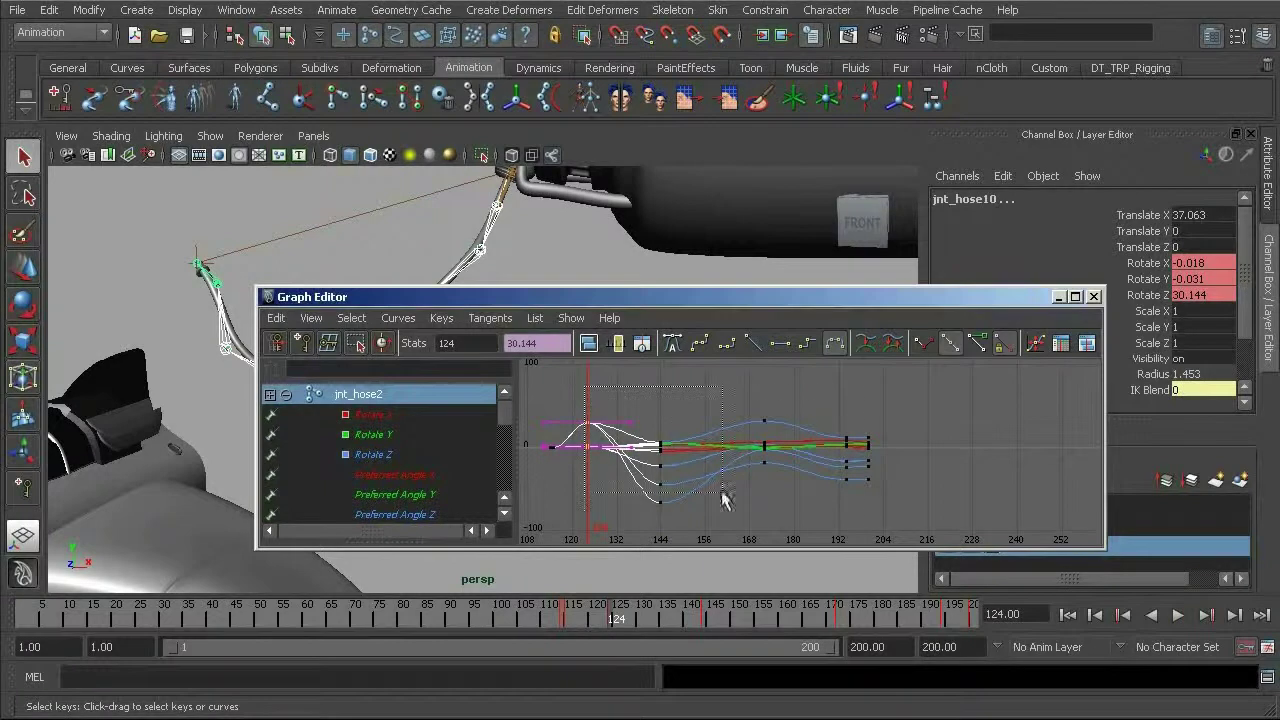
drag(946, 550, 946, 550)
key(w)
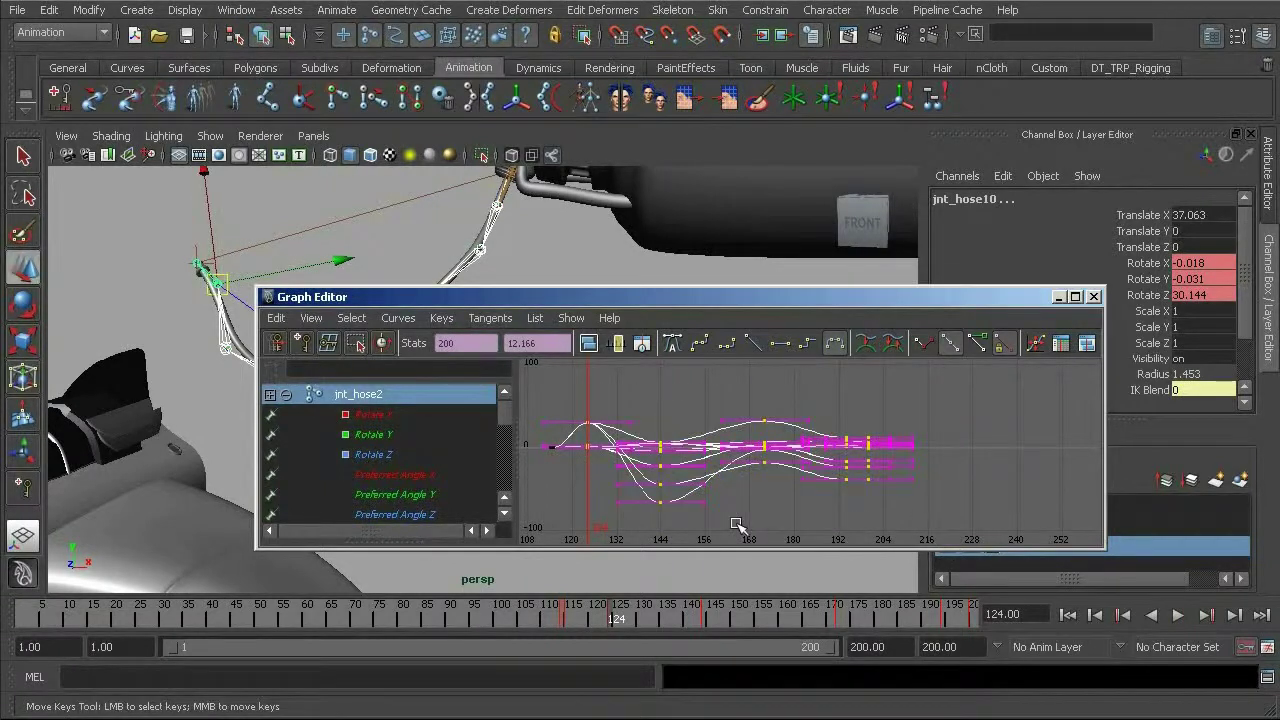
mouse_move(737, 524)
middle_down()
mouse_move(736, 513)
mouse_move(742, 522)
middle_up()
Deselect jnt_hose2 and shift the keys of jnt_hose3 to jnt_hose10 after the FK switch one frame later
alt+drag(579, 222, 497, 191)
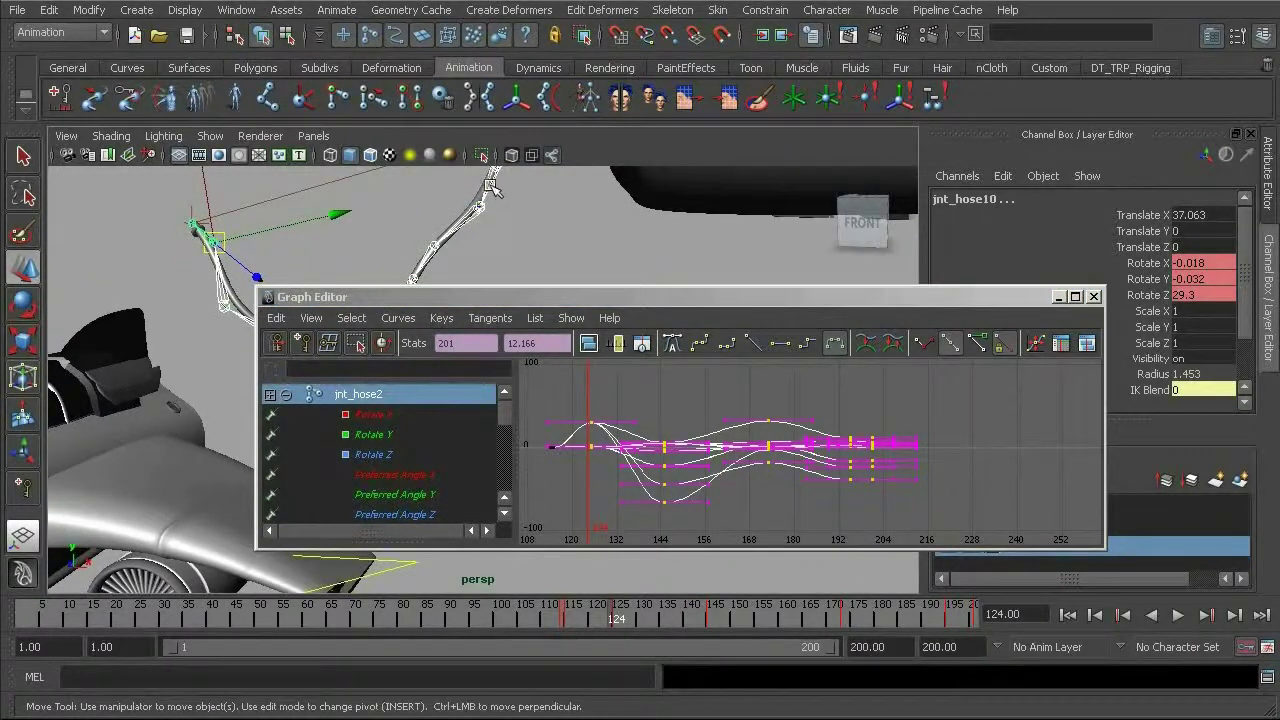
click(493, 190)
drag(577, 382, 776, 503)
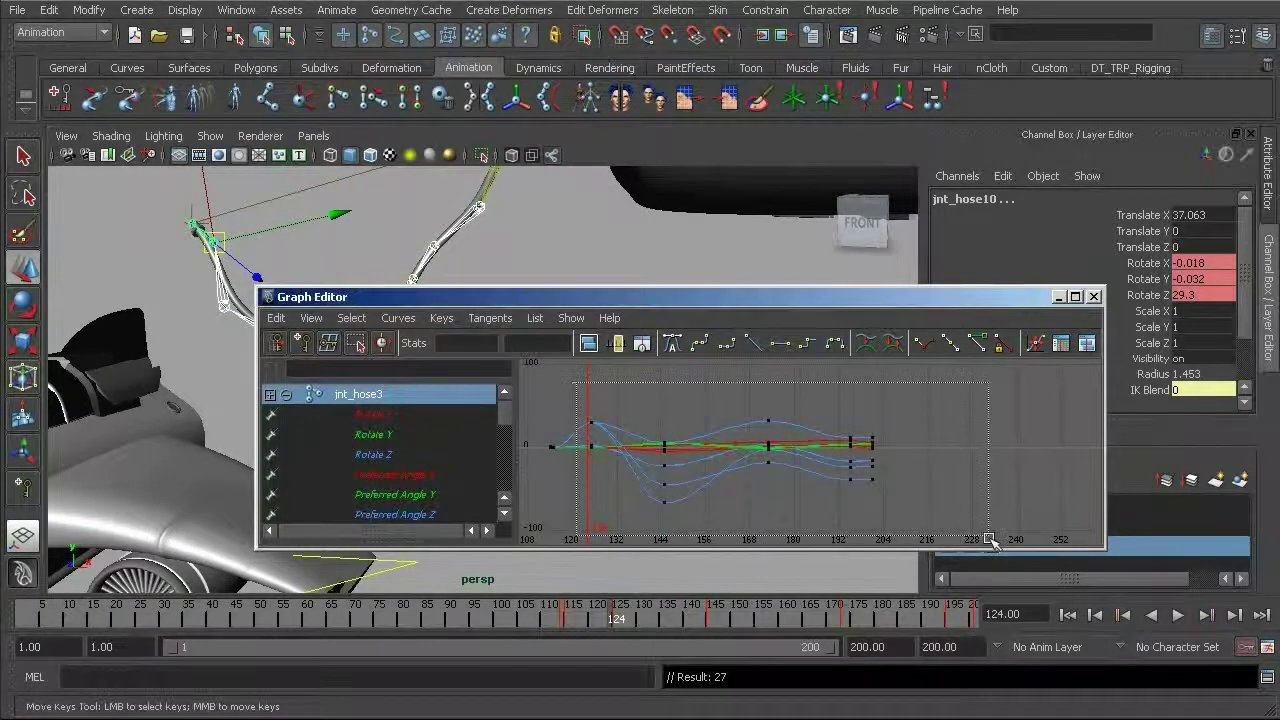
drag(993, 560, 993, 558)
shift+middle_drag(774, 502, 779, 510)
Deselect jnt_hose3 and shift the swing keys of jnt_hose4 to jnt_hose10 one frame later, ending at frame 203
alt+middle_drag(441, 246, 406, 220)
shift+click(427, 197)
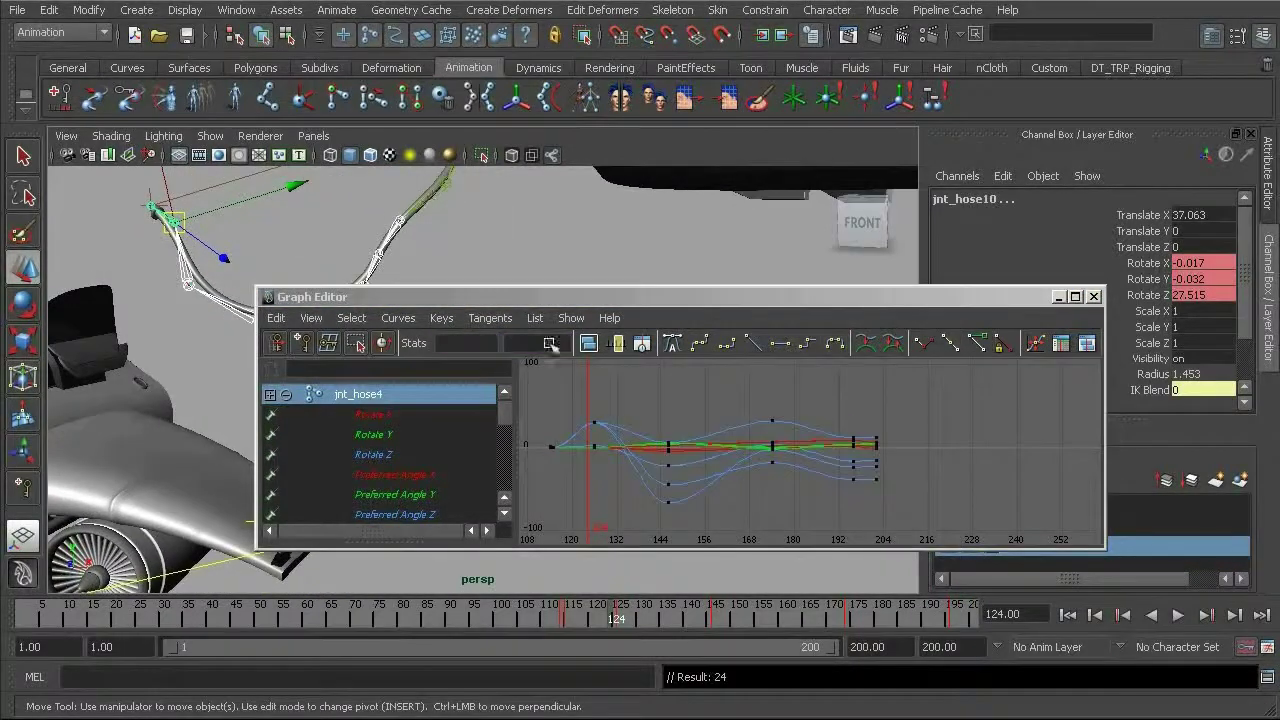
drag(590, 405, 971, 537)
shift+middle_drag(805, 512, 809, 517)
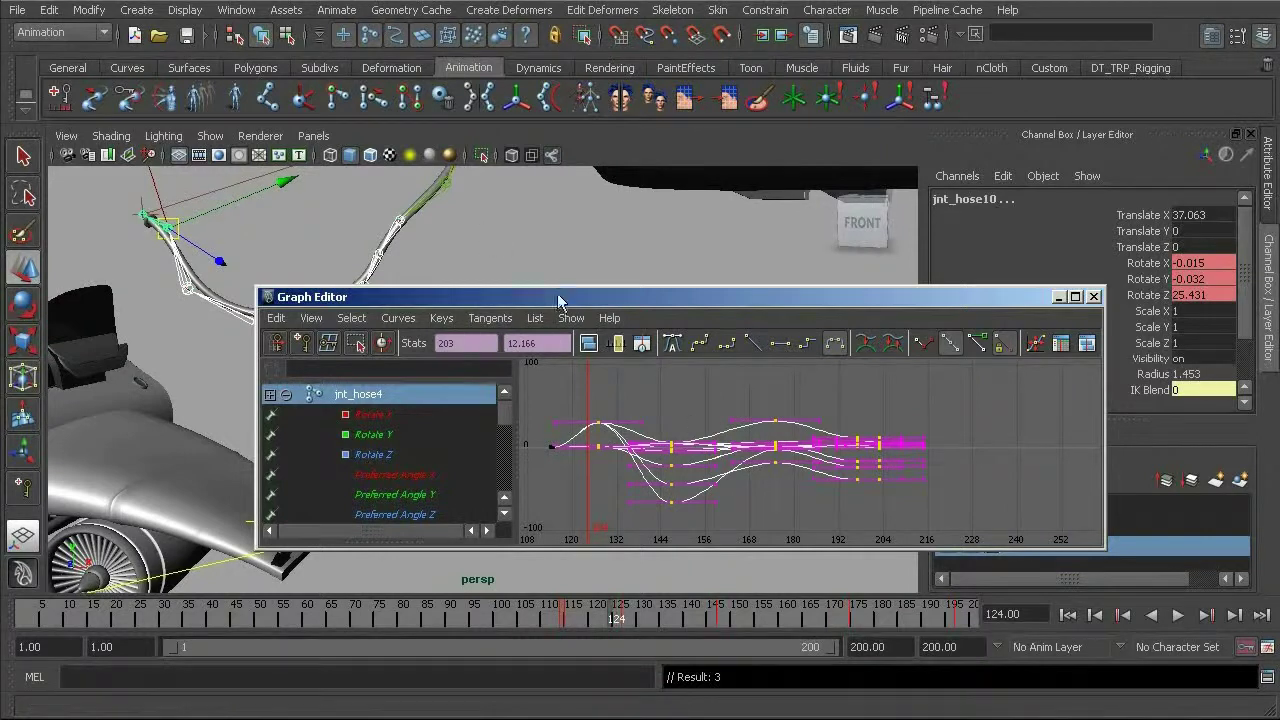
Move the Graph Editor clear of the hose, deselect jnt_hose4 and shift the swing keys of jnt_hose5 to jnt_hose10 one frame later
drag(565, 305, 517, 371)
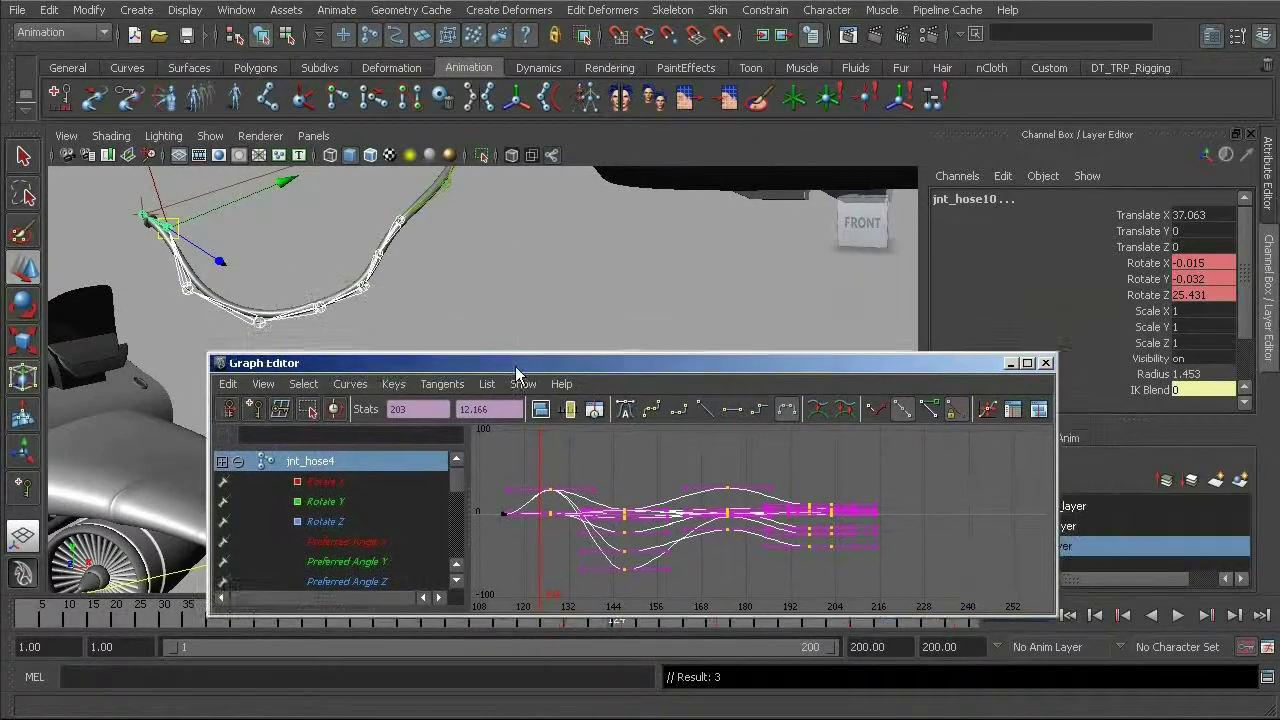
click(397, 228)
drag(538, 479, 846, 583)
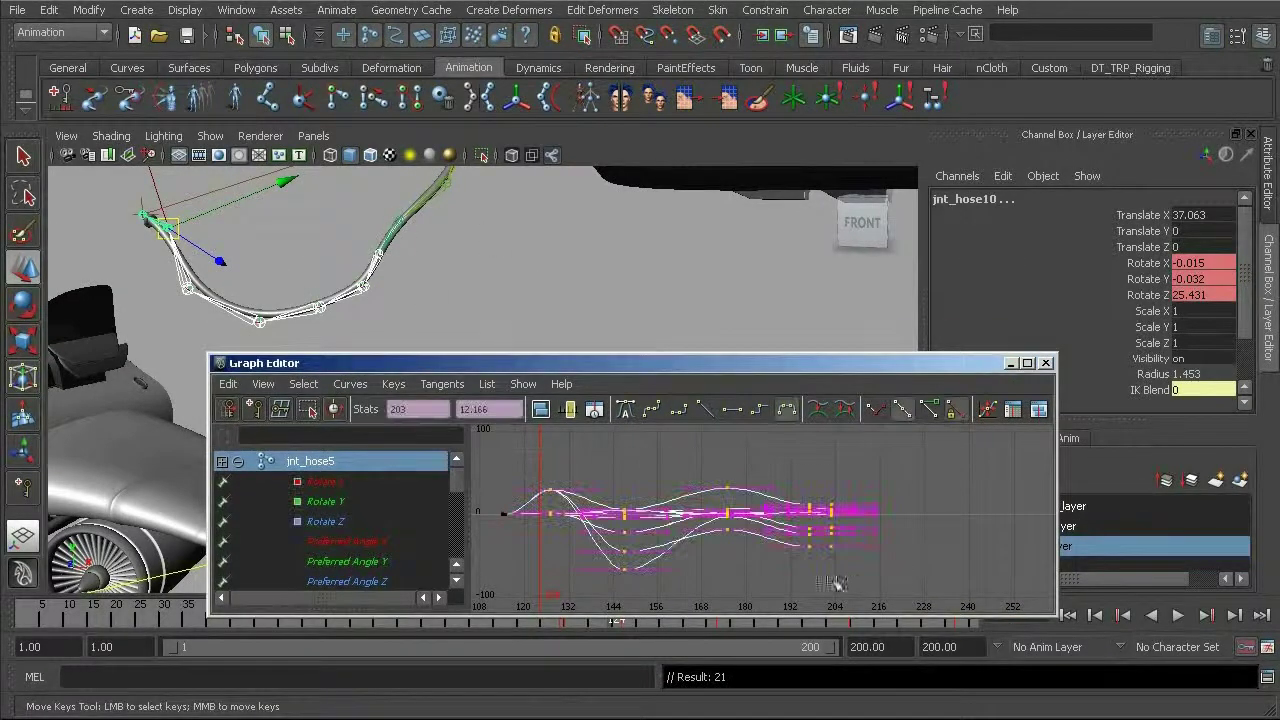
shift+middle_drag(817, 576, 818, 576)
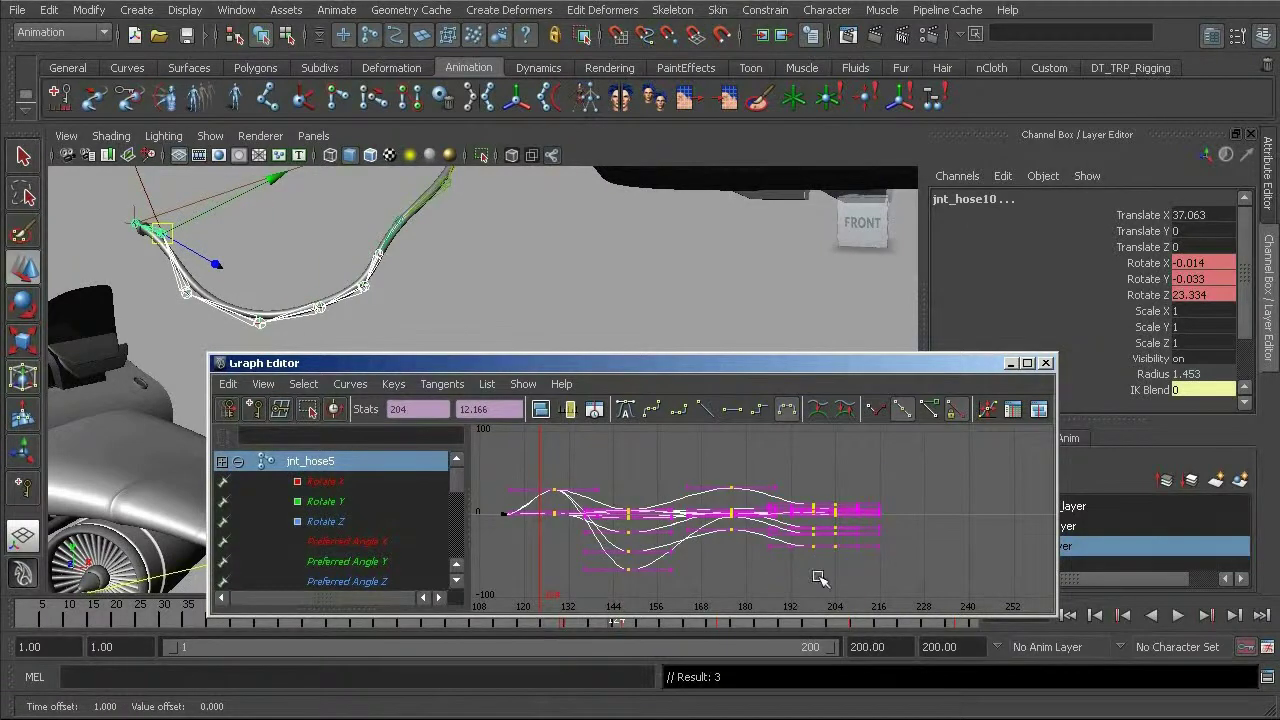
Deselect jnt_hose5 and shift the swing keys of jnt_hose6 to jnt_hose10 two frames later, ending at frame 206
click(378, 264)
shift+click(378, 260)
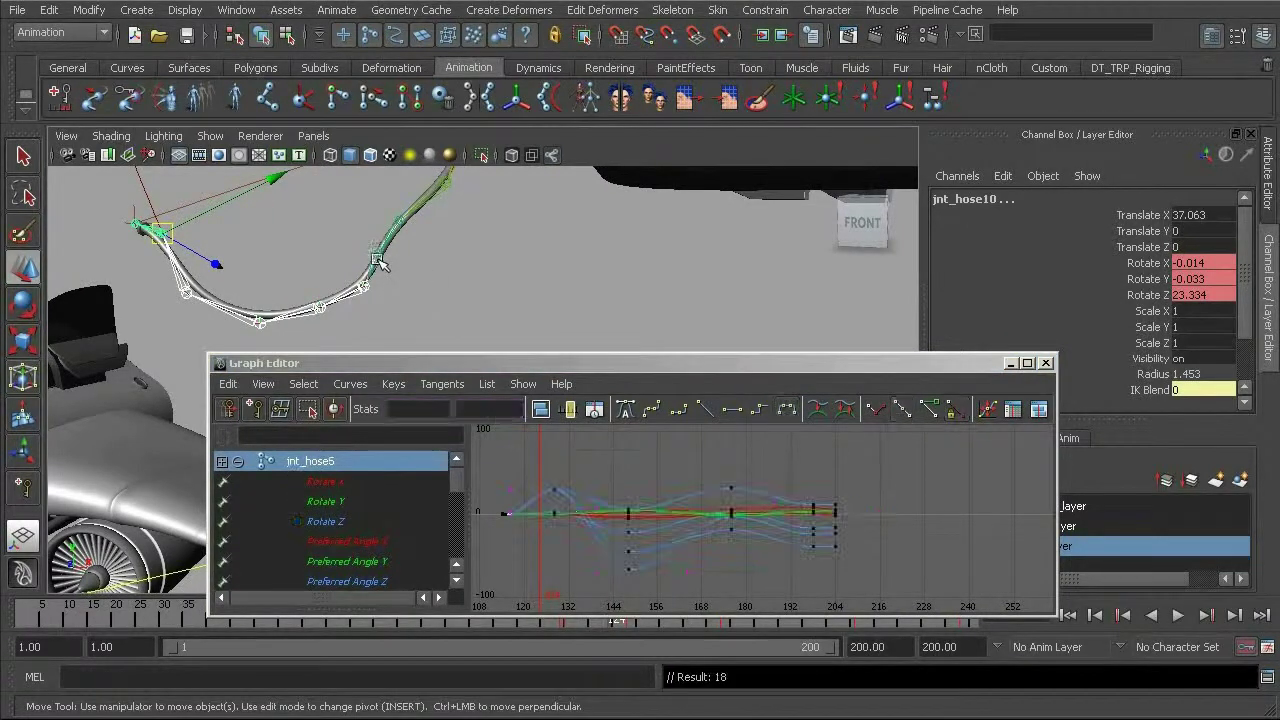
click(524, 463)
drag(524, 463, 880, 598)
shift+middle_drag(790, 576, 797, 575)
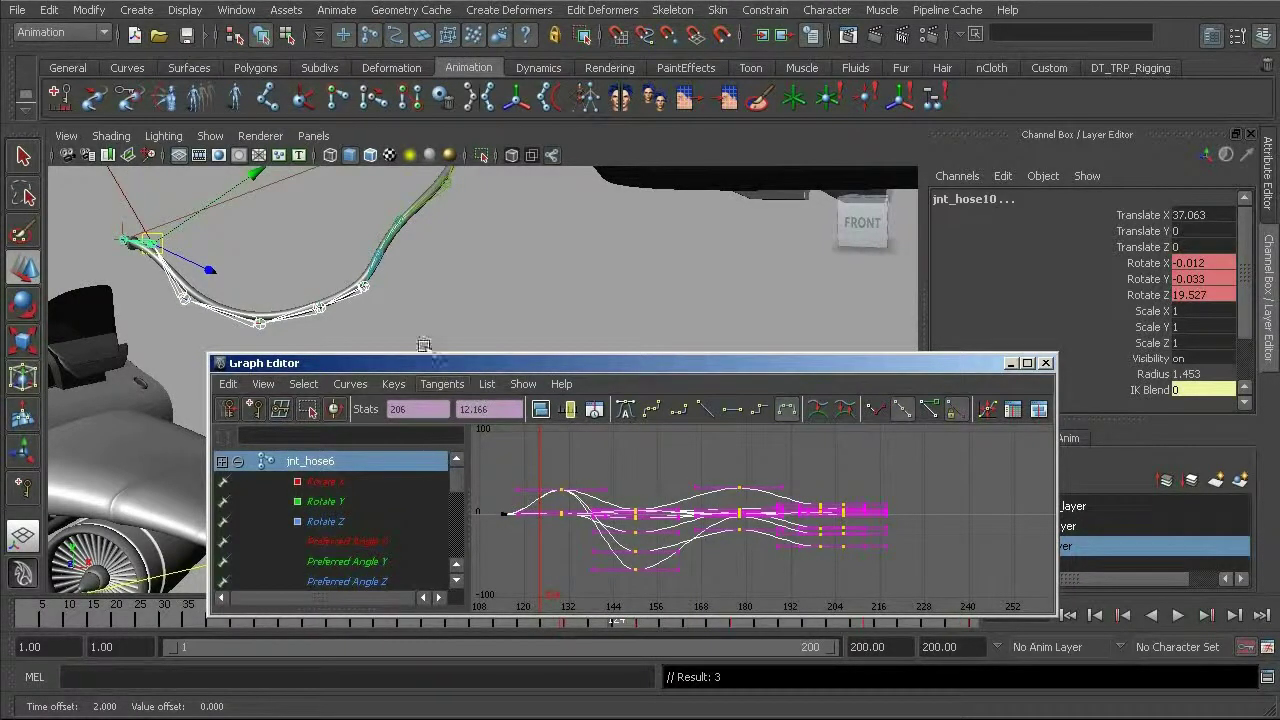
Deselect jnt_hose6 and shift the swing keys of jnt_hose7 to jnt_hose10 one frame later
click(366, 291)
click(360, 291)
drag(529, 457, 900, 615)
shift+middle_drag(764, 571, 770, 570)
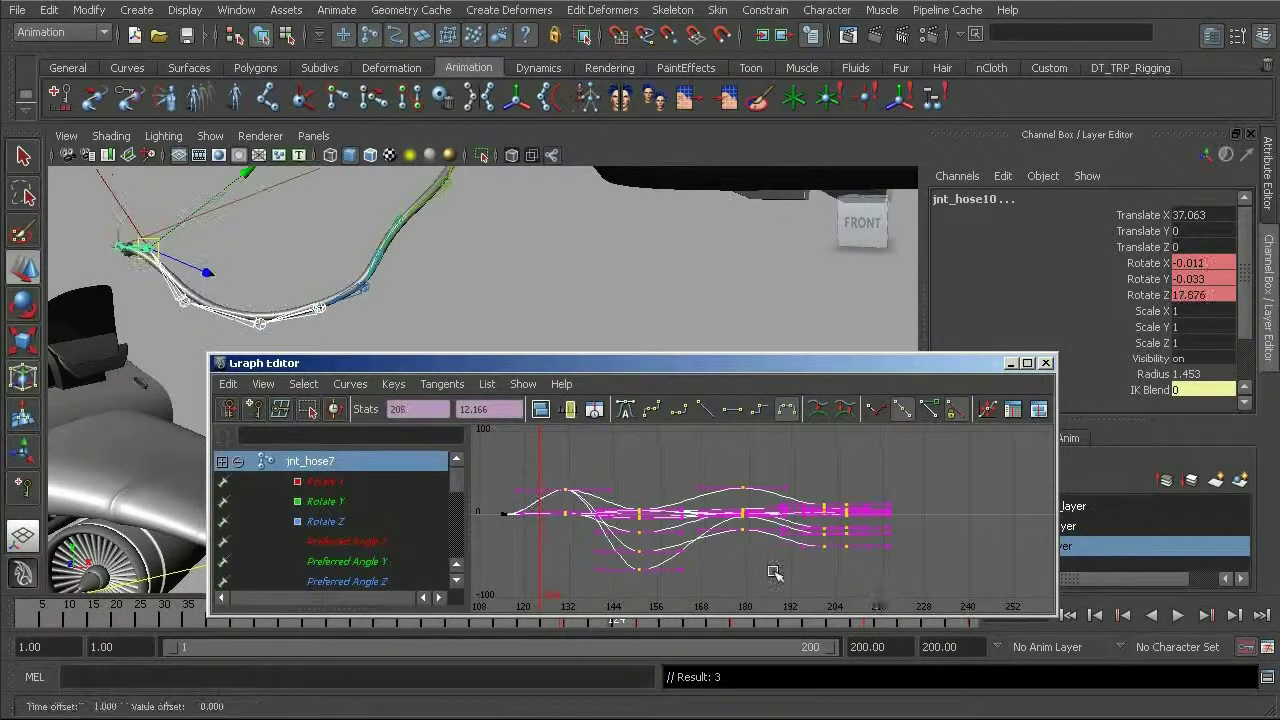
Deselect jnt_hose7 and shift the swing keys of jnt_hose8 to jnt_hose10 one frame later
click(318, 309)
click(522, 452)
drag(522, 452, 905, 590)
shift+middle_drag(905, 590, 908, 590)
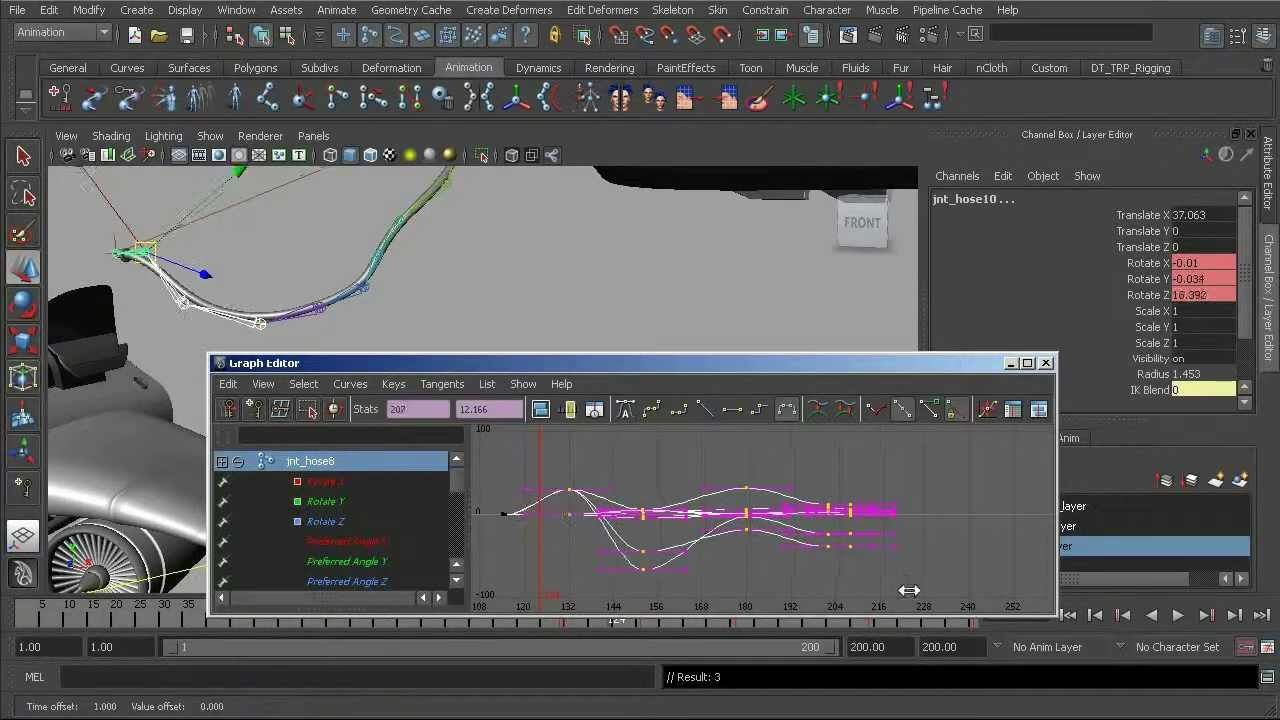
Deselect jnt_hose8 and shift the swing keys of jnt_hose9 and jnt_hose10 one frame later, ending at frame 209
click(258, 321)
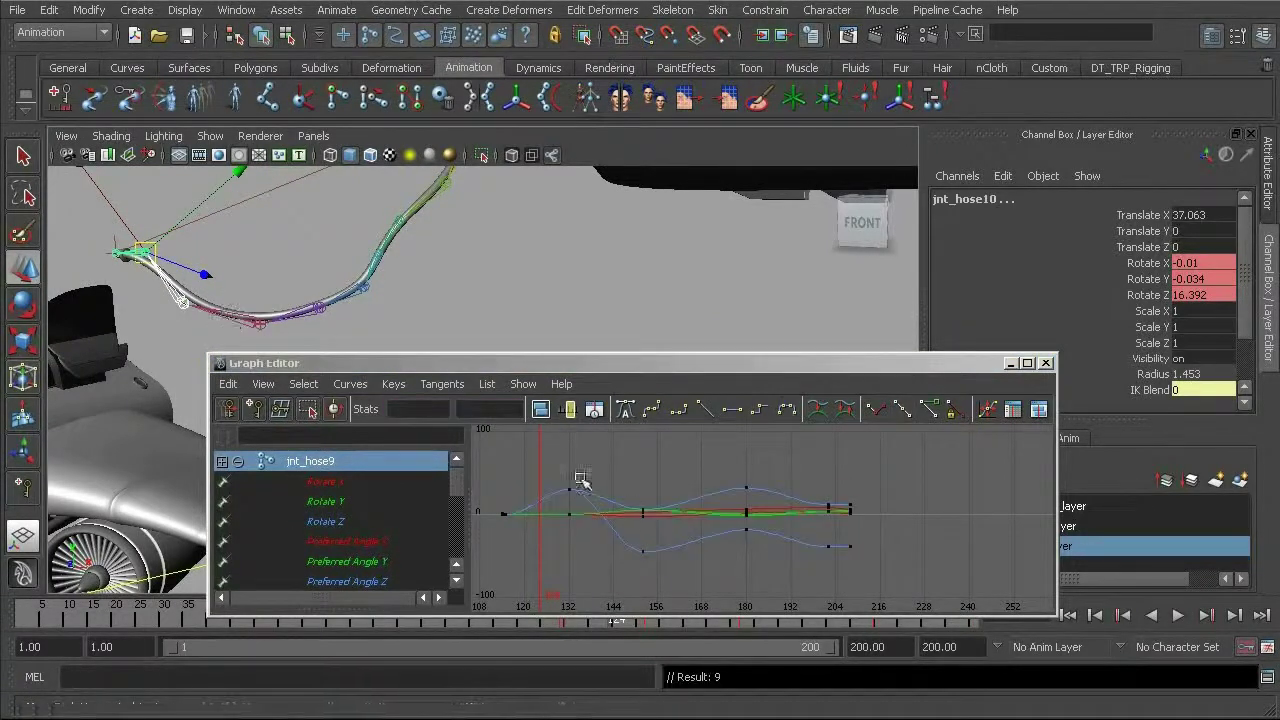
drag(554, 463, 908, 600)
shift+middle_drag(760, 588, 775, 590)
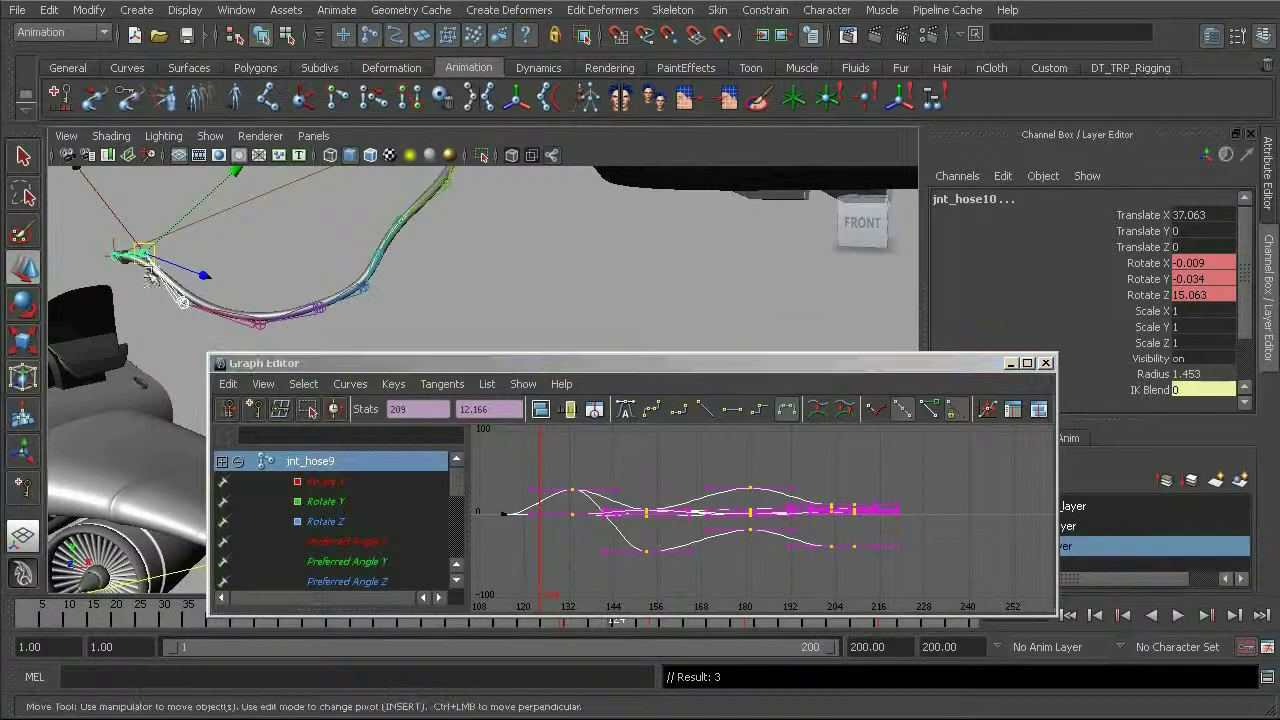
Deselect jnt_hose9 and shift only jnt_hose10's swing keys one frame later, ending at frame 210
click(176, 294)
drag(556, 456, 877, 580)
shift+middle_drag(800, 572, 803, 575)
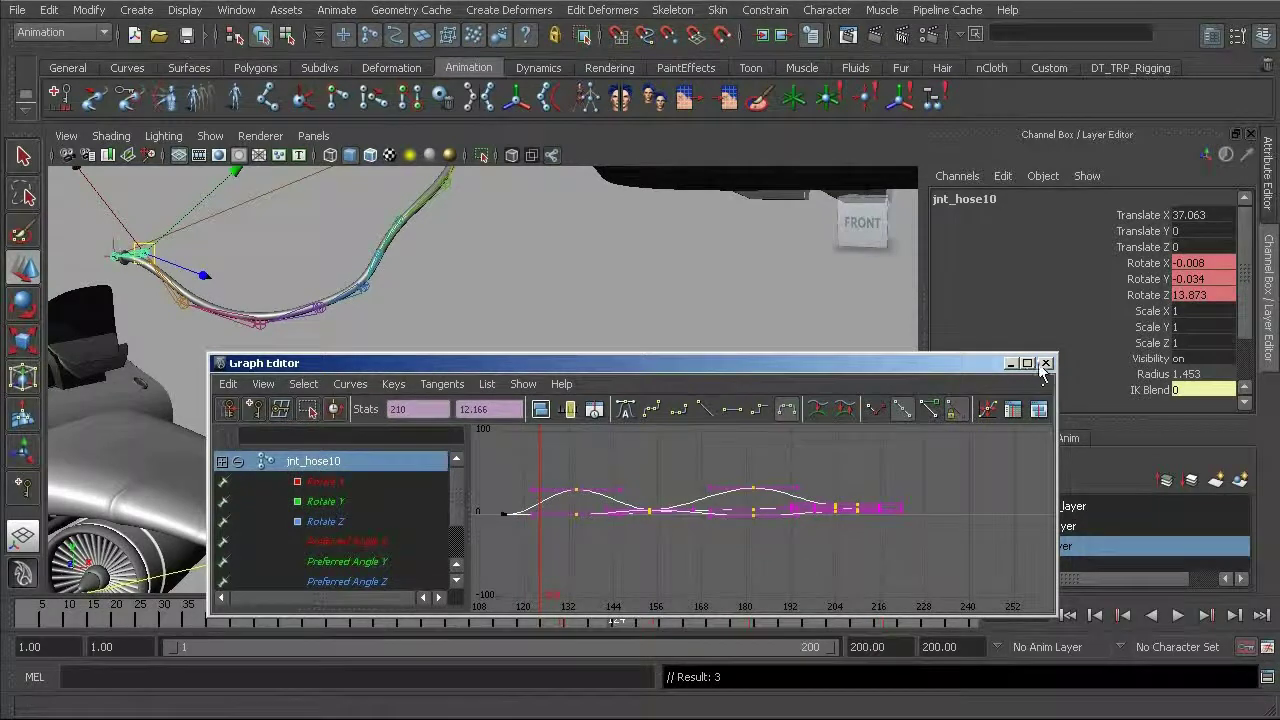
Close the Graph Editor and clear the joint selection with the whole hose in view
click(1046, 362)
alt+drag(814, 432, 551, 423)
click(647, 403)
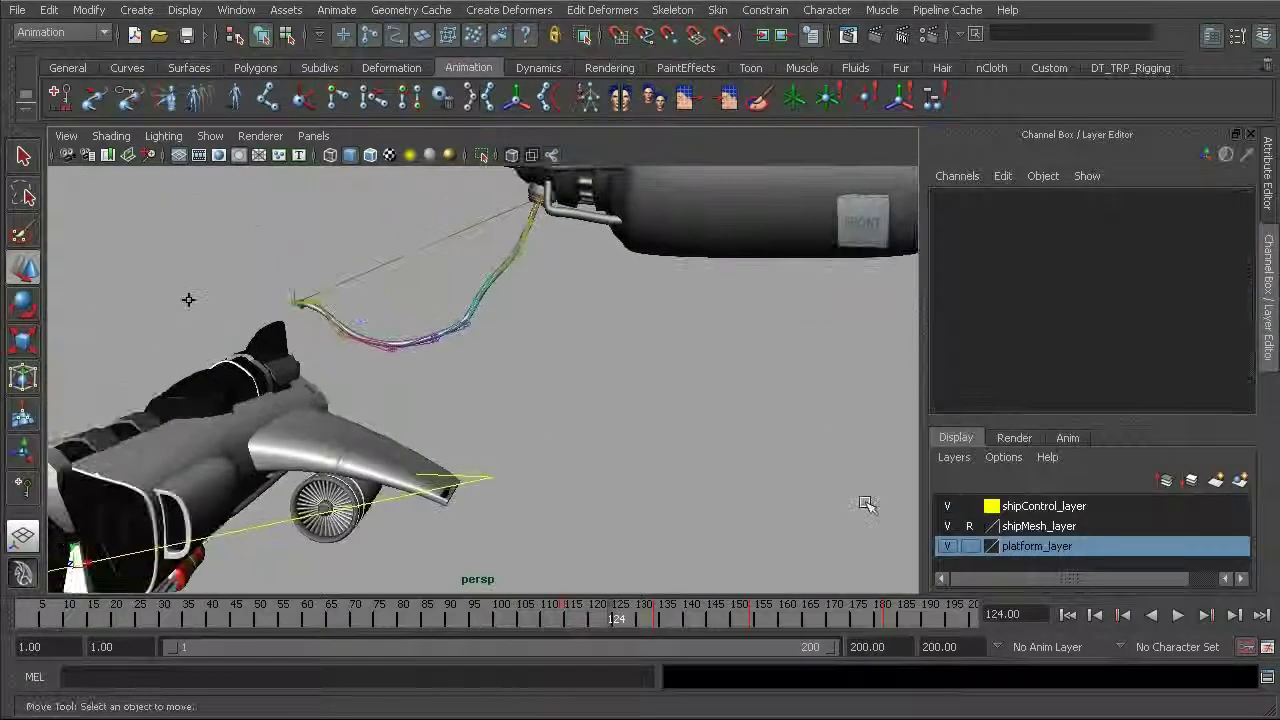
Play back the animation and scrub to frame 142 to examine the overlapping motion along the hose
drag(764, 622, 494, 605)
click(1178, 615)
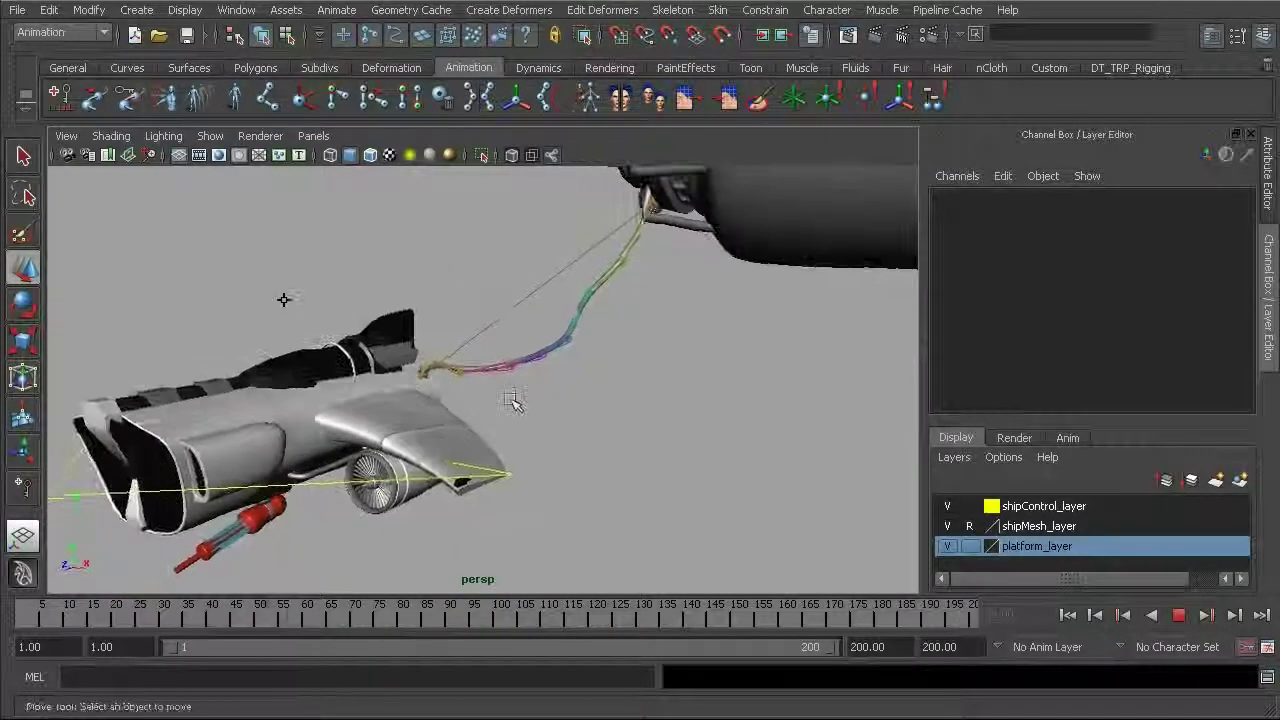
click(1179, 616)
alt+drag(474, 388, 453, 380)
drag(566, 621, 694, 622)
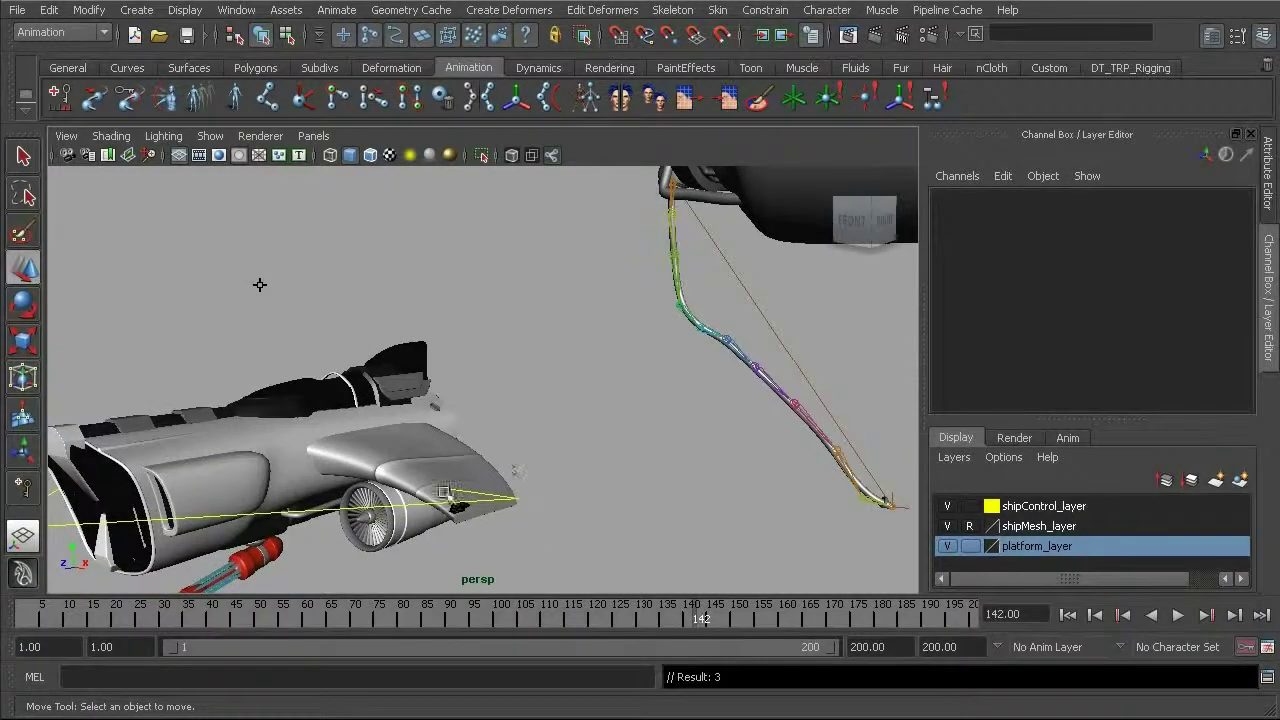
alt+middle_drag(458, 457, 477, 431)
alt+drag(507, 432, 523, 434)
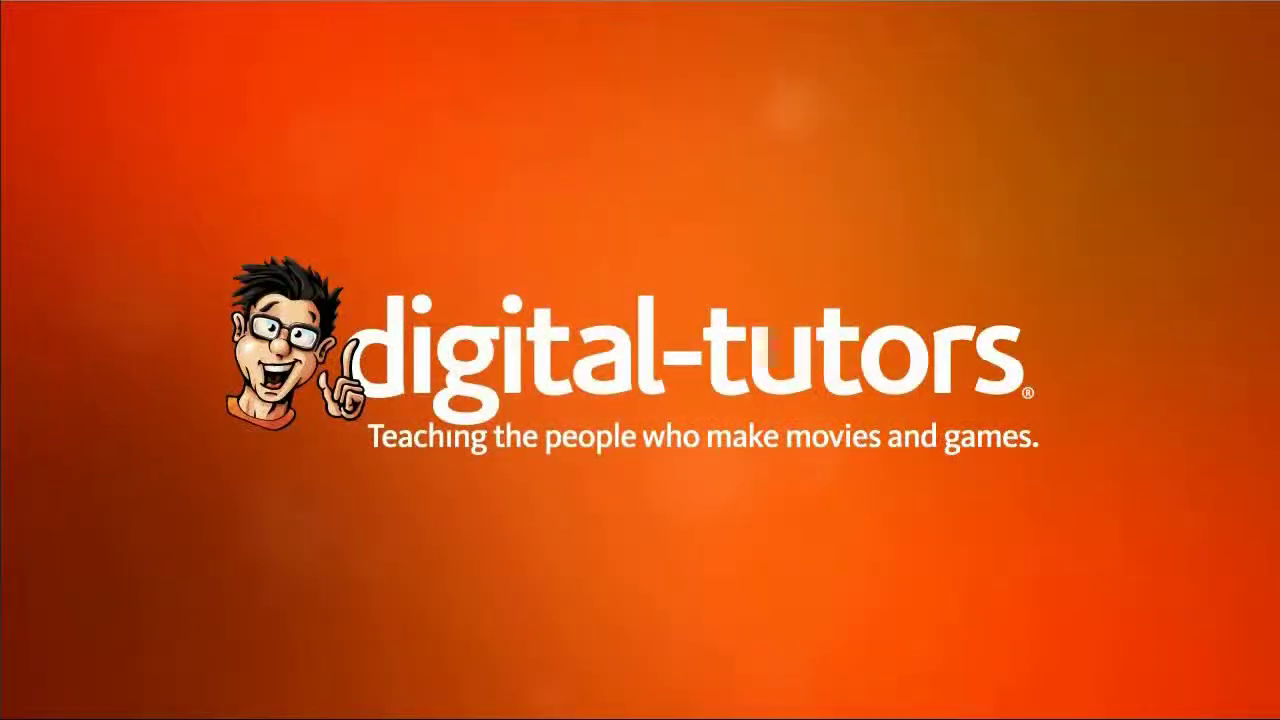